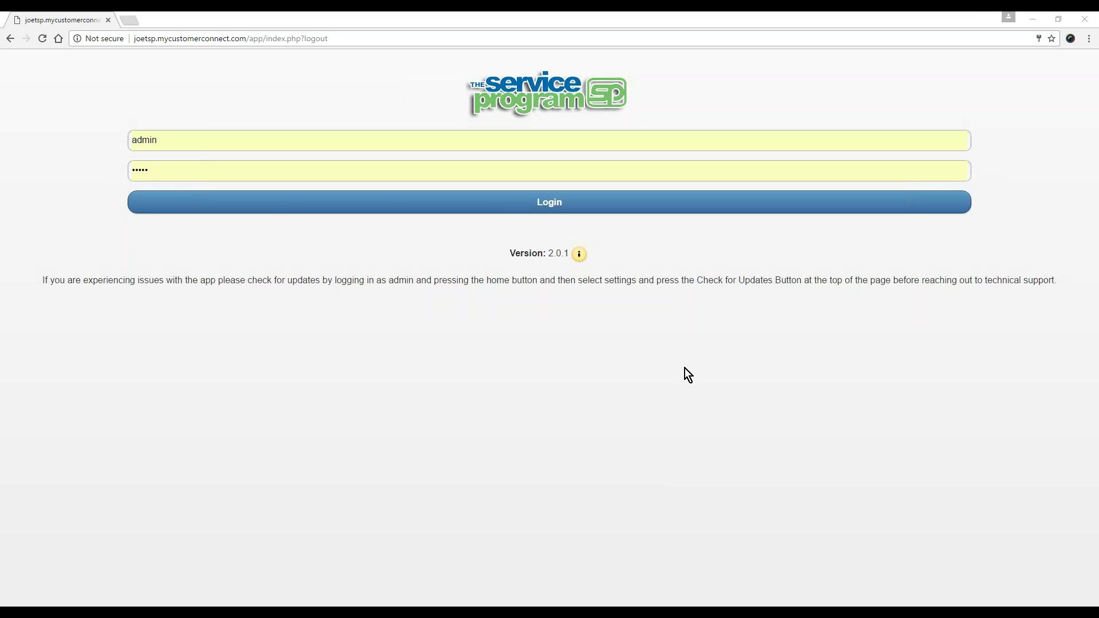
Log in as admin to reach the home dashboard for 03/29/2017.
click(522, 206)
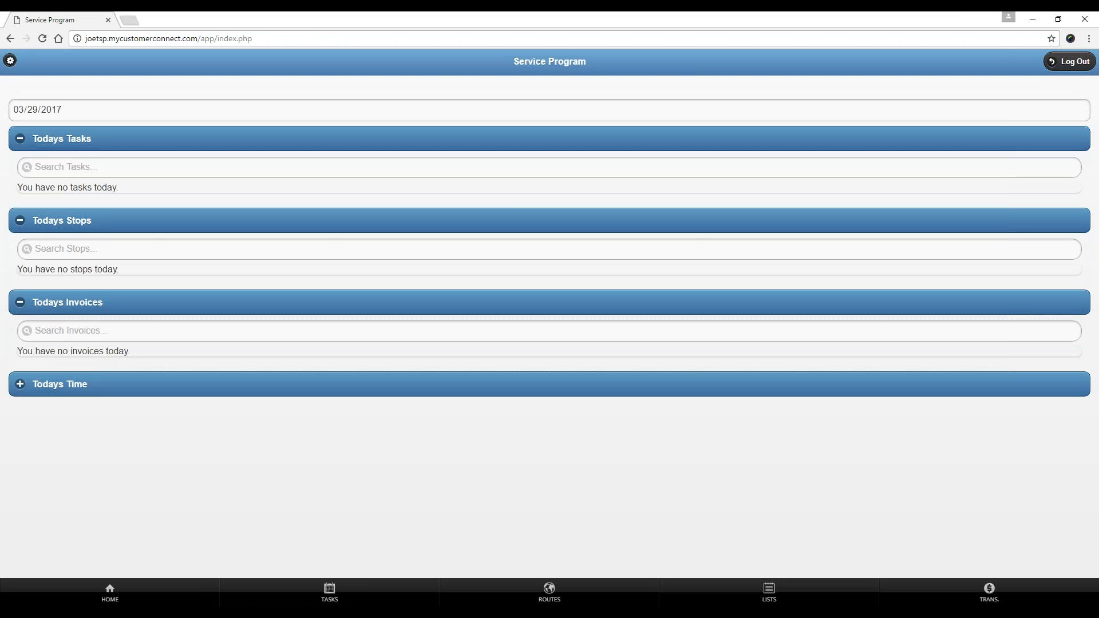
Create a new task, TW1004, due 03/29/2017, from the Tasks menu.
click(349, 581)
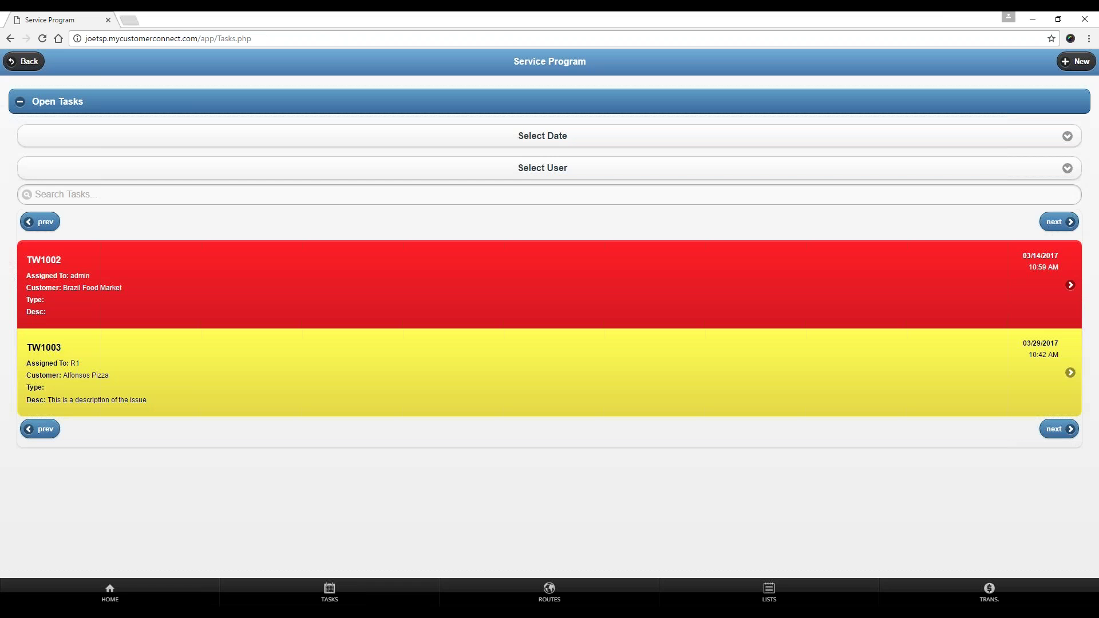
click(1076, 62)
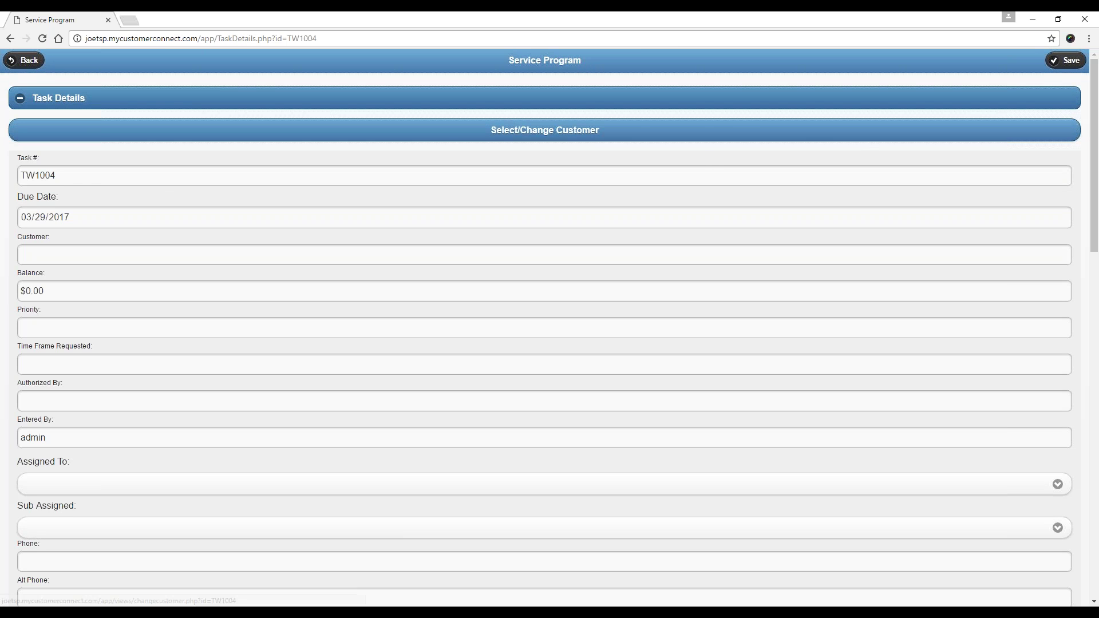
click(501, 133)
Search customers for 'a' and pick Alfonsos Pizza as TW1004's customer.
click(458, 210)
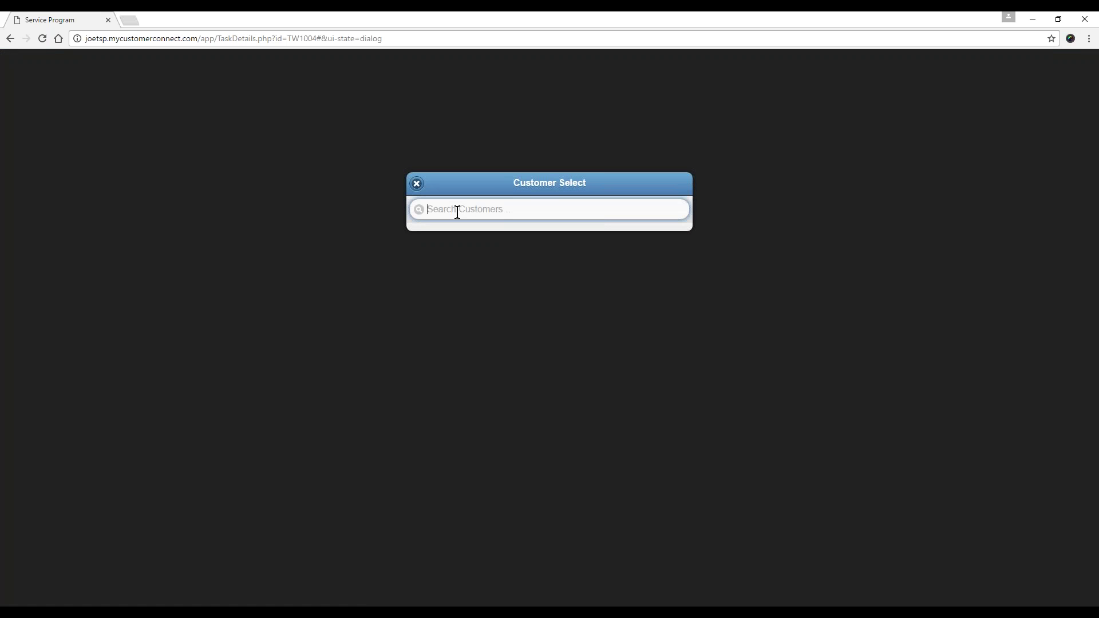
text(a)
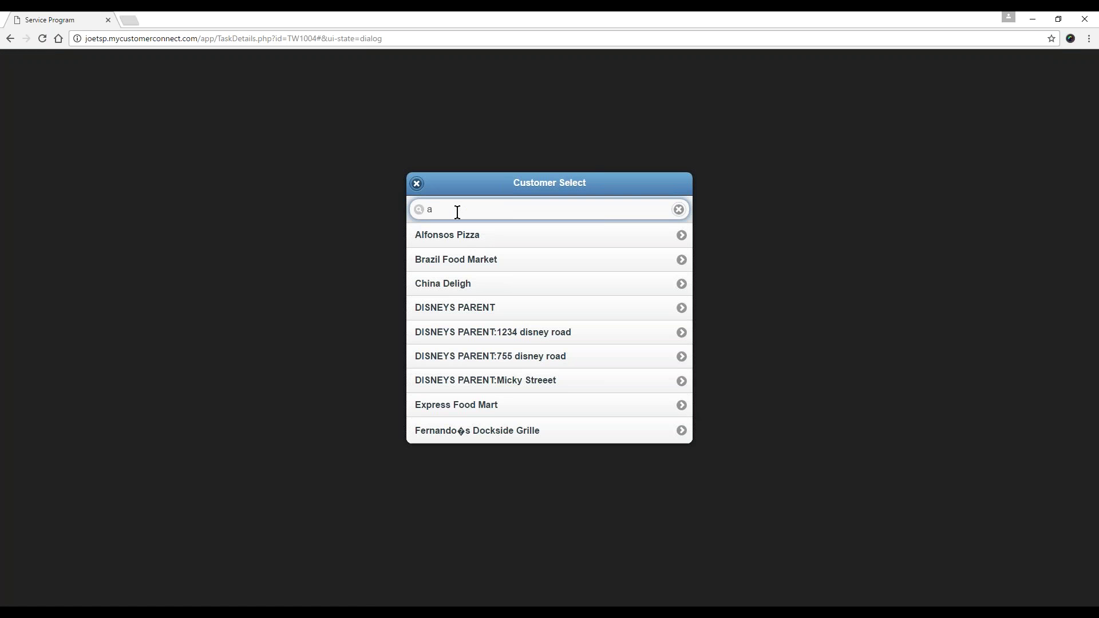
click(449, 235)
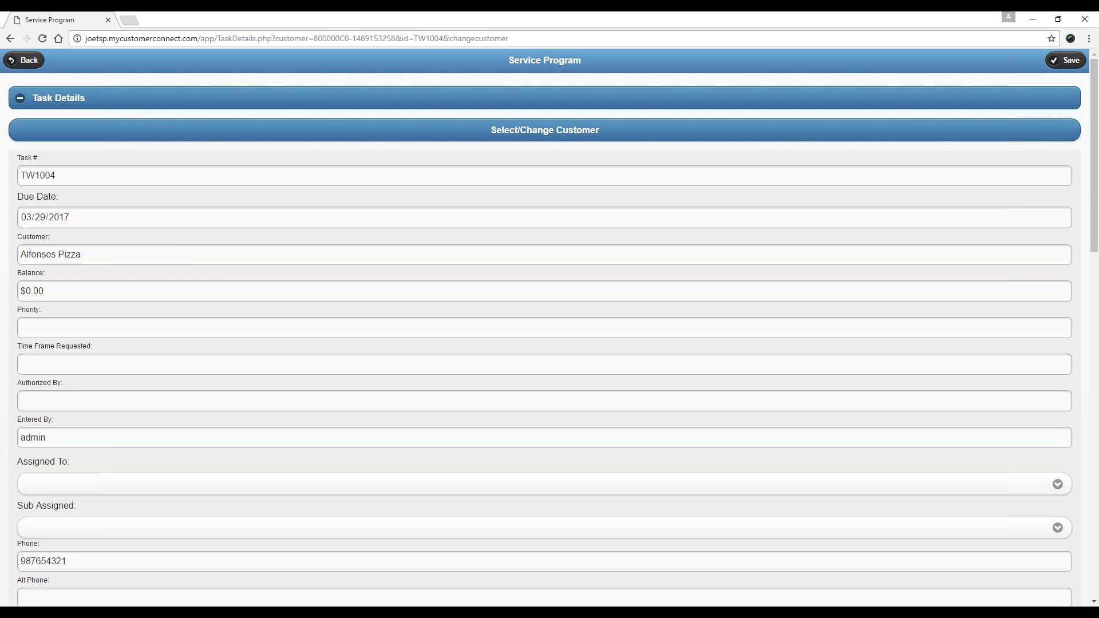
drag(92, 256, 21, 254)
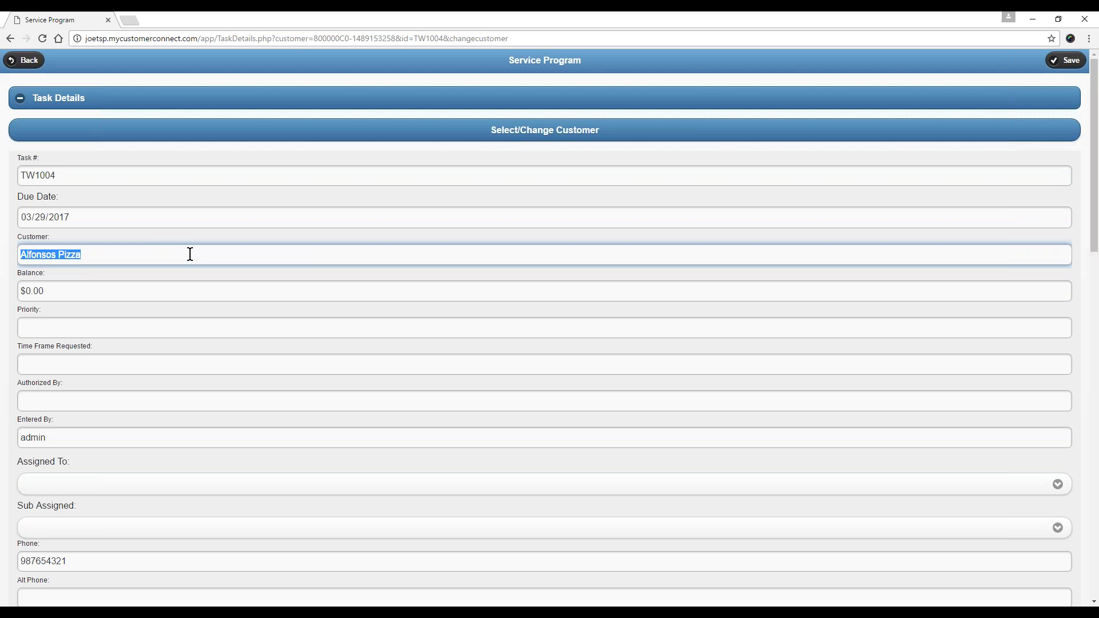
scroll(340, 393, down, 1)
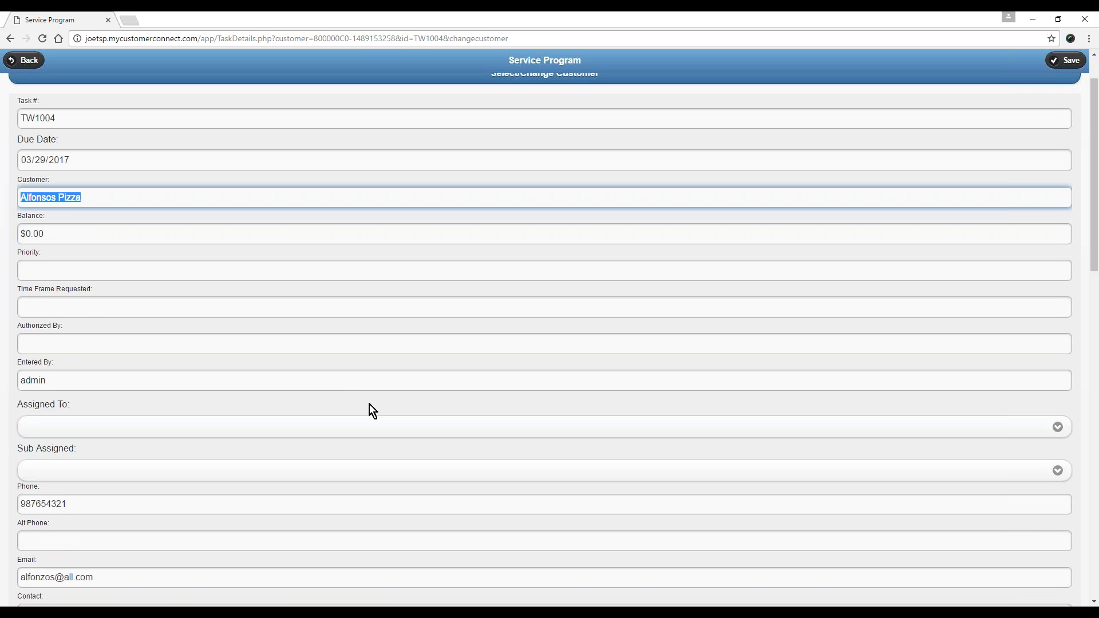
click(324, 160)
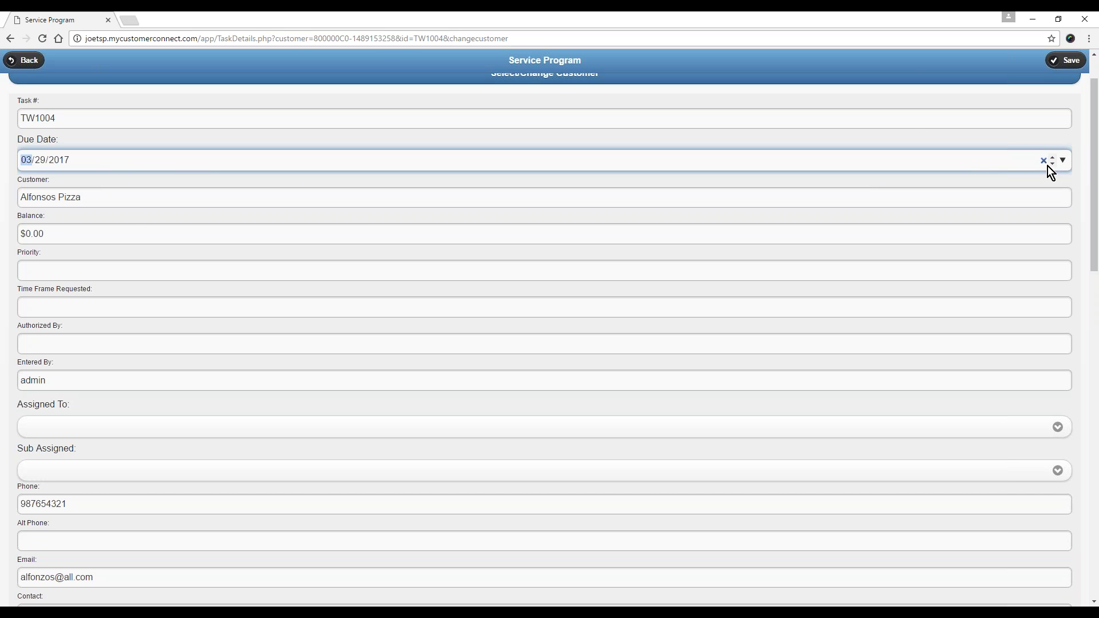
Leave the due date at 03/29/2017 and assign task TW1004 to R1.
click(1062, 161)
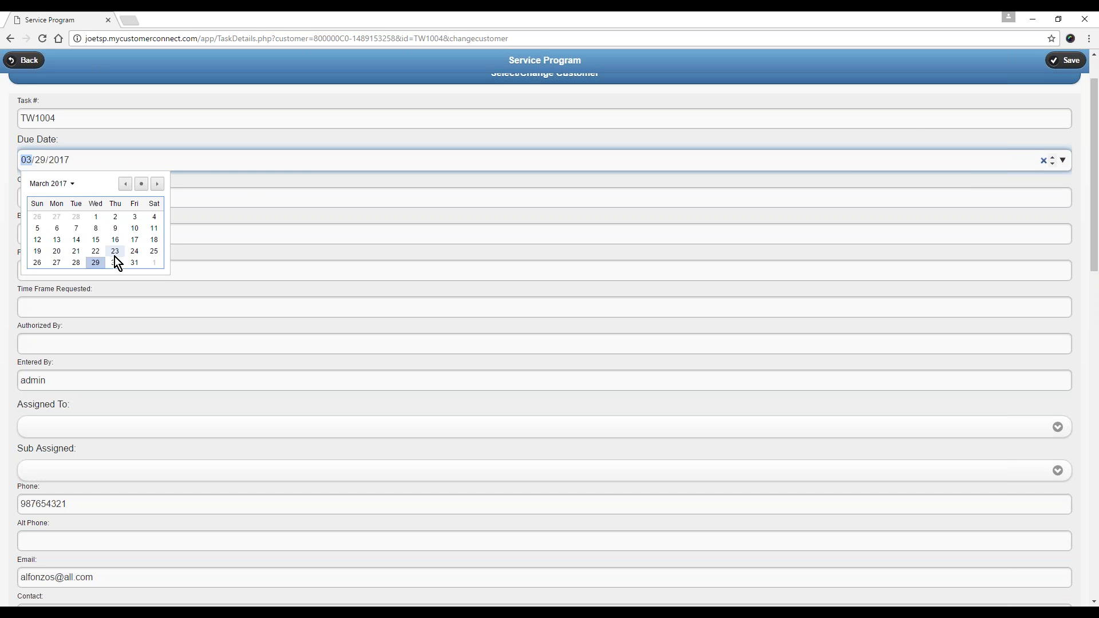
click(245, 164)
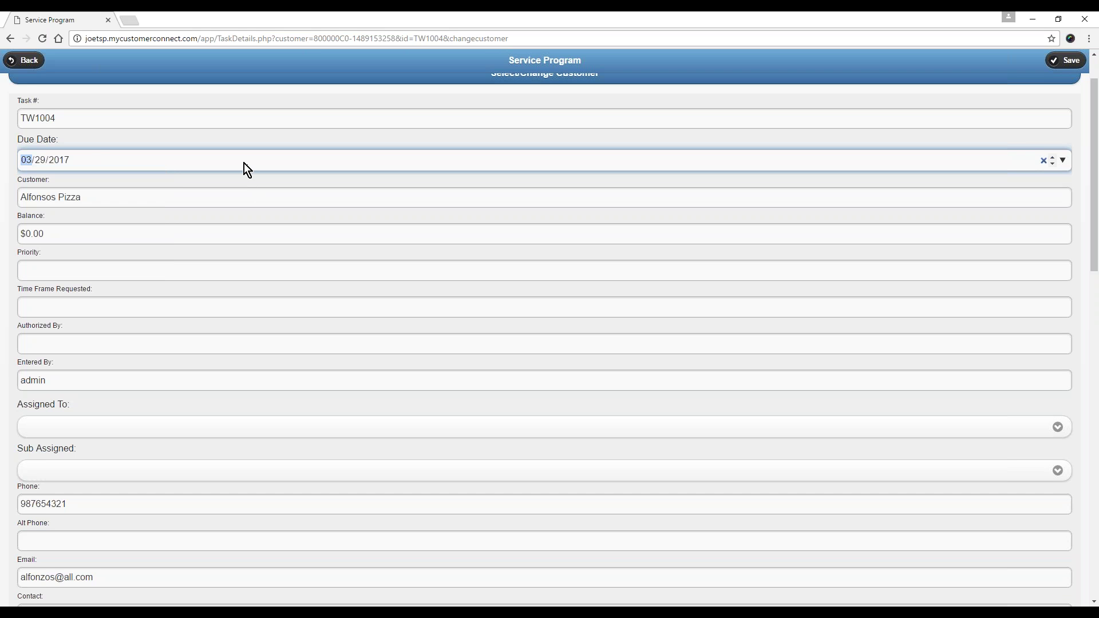
click(141, 437)
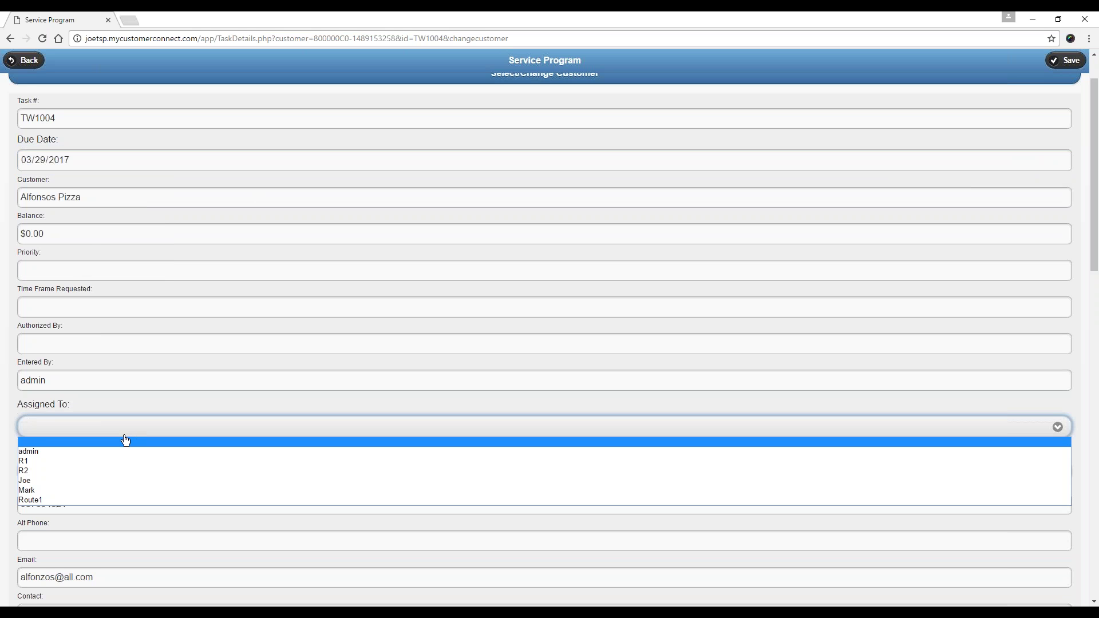
click(71, 462)
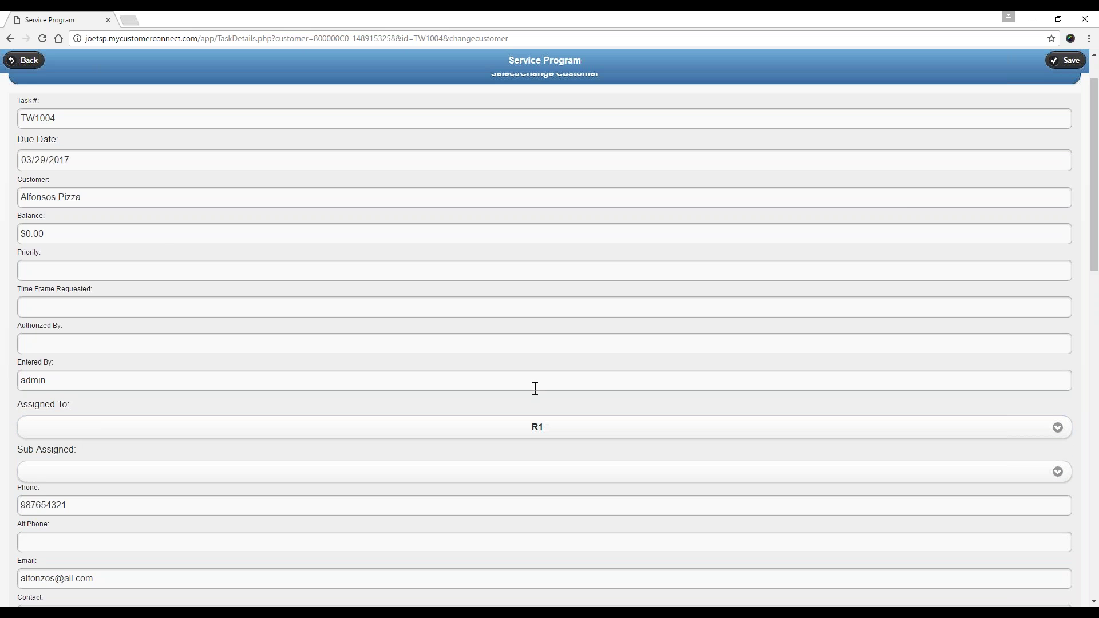
Enter description 'Replace a pooo pump.' and note 'this is for all of your extra information', then save.
scroll(482, 443, down, 2)
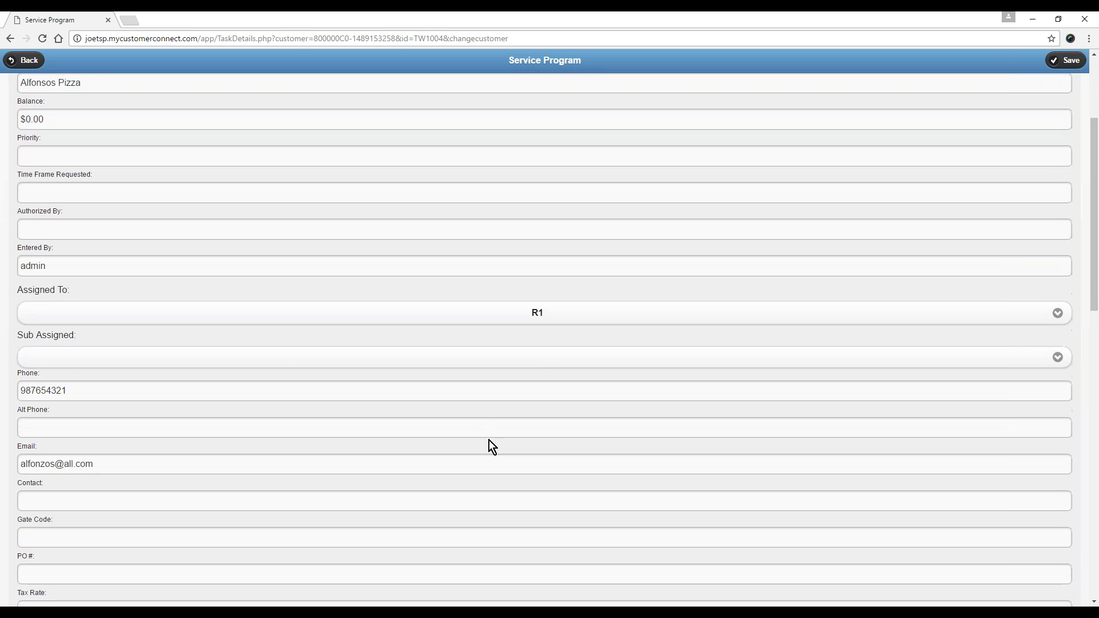
scroll(488, 440, down, 10)
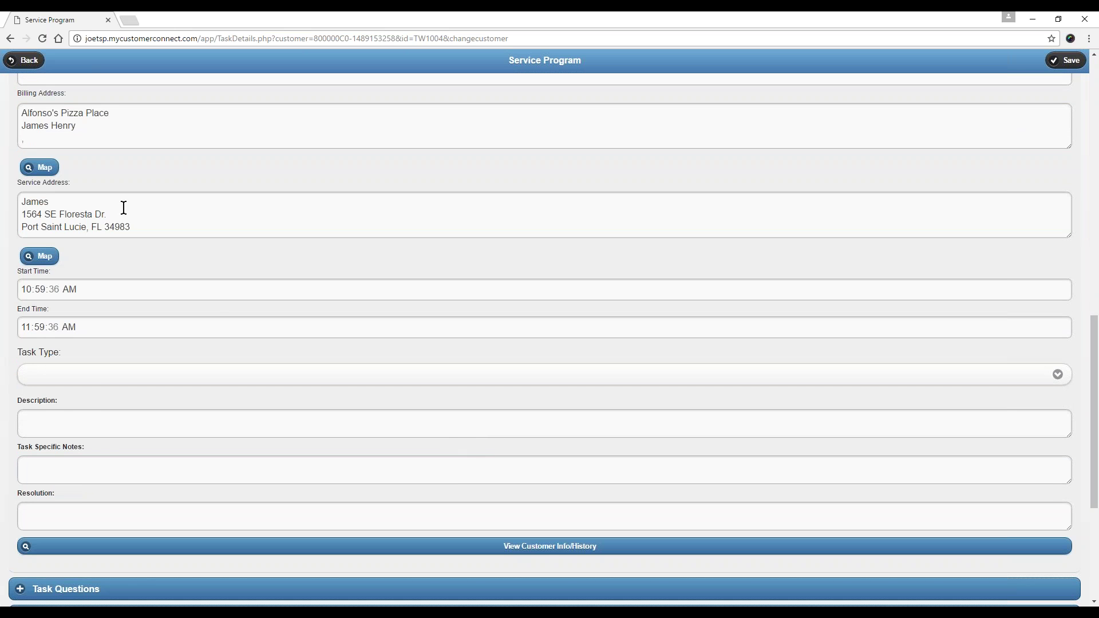
click(146, 430)
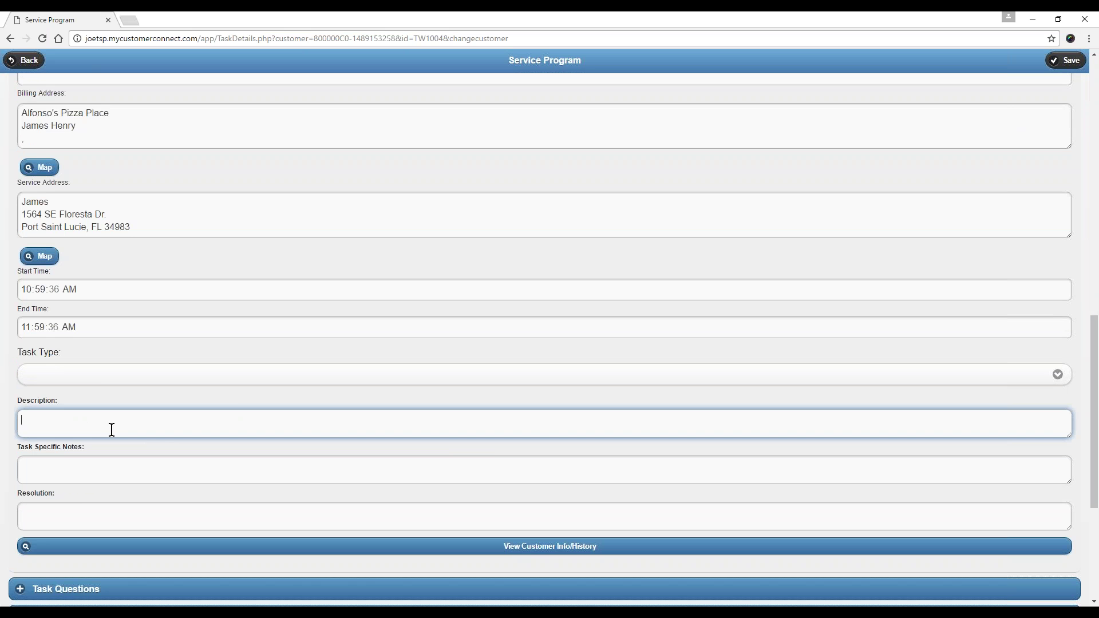
text(Replace a p)
text(ooo)
text( pump.)
key(Tab)
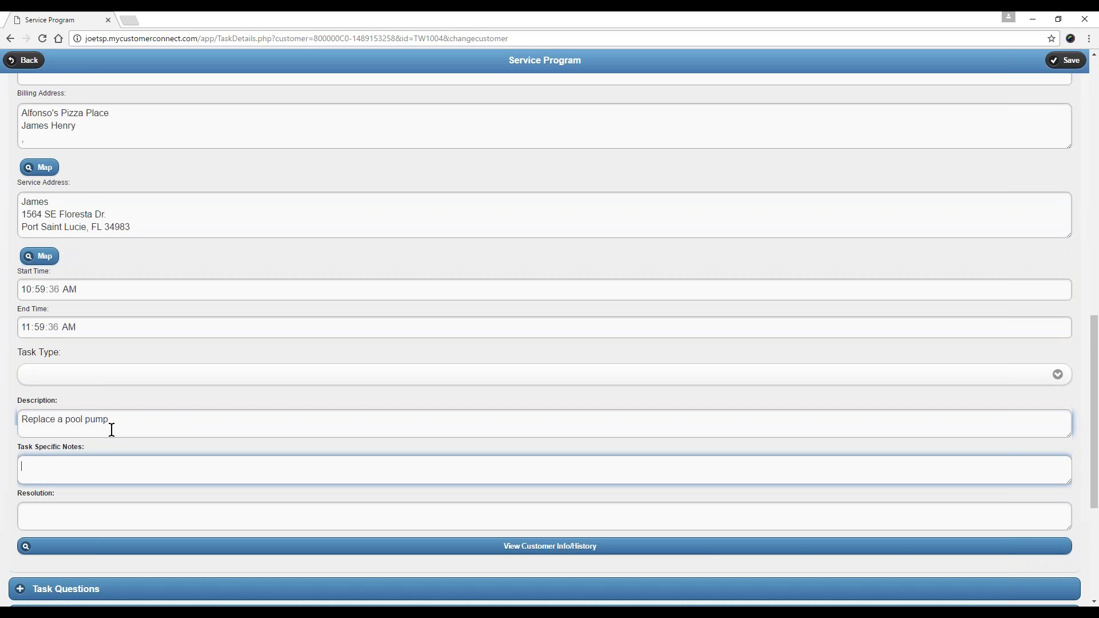
text(this is for all of your extra information)
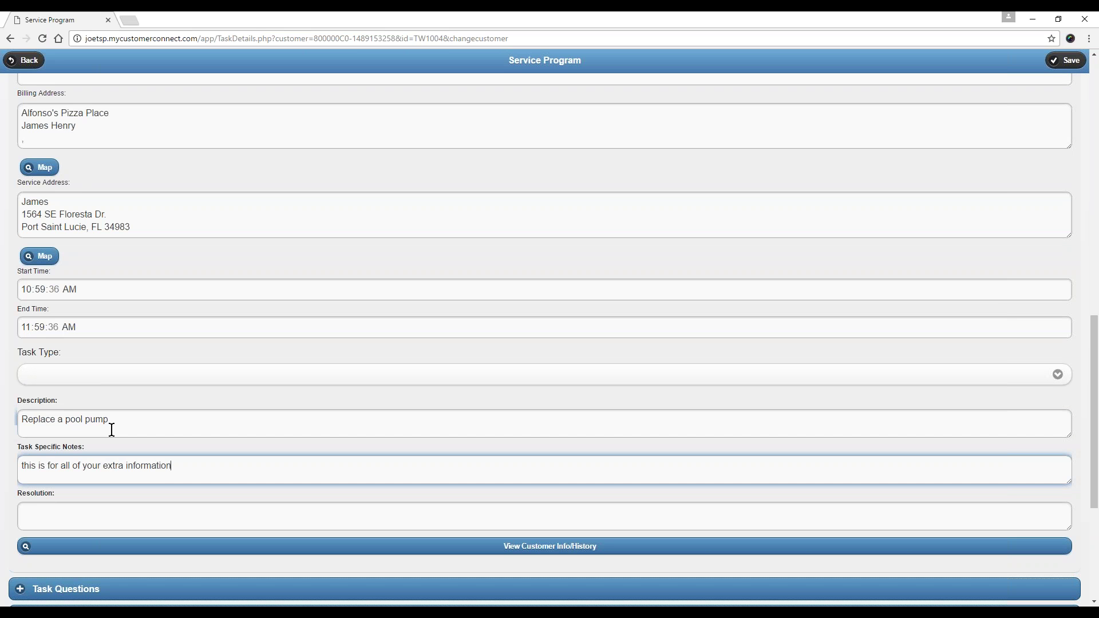
key(Tab)
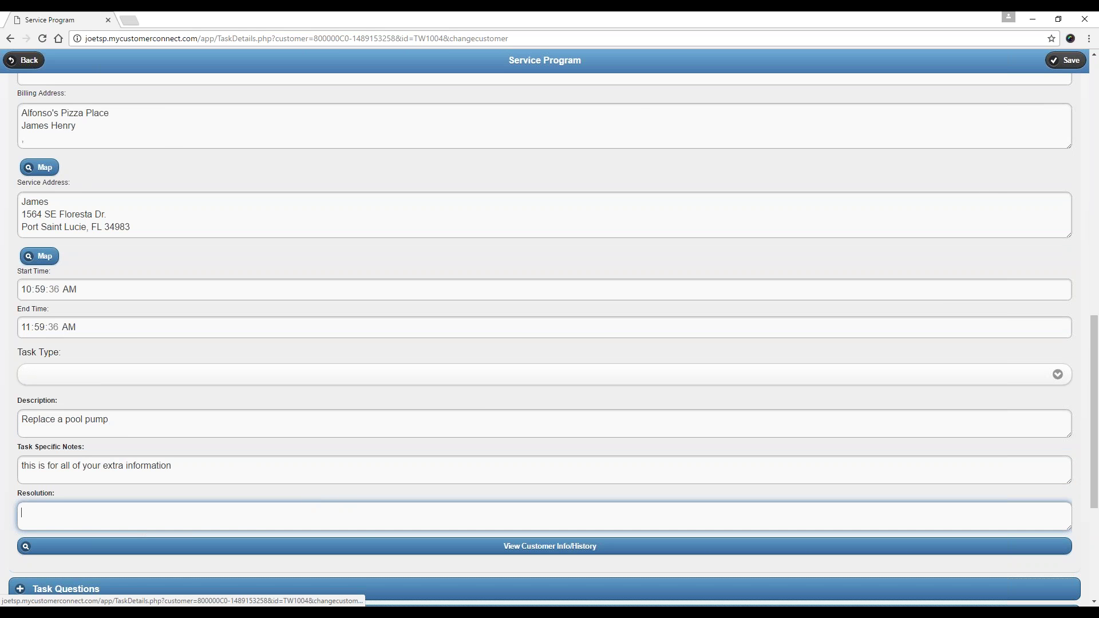
click(1066, 60)
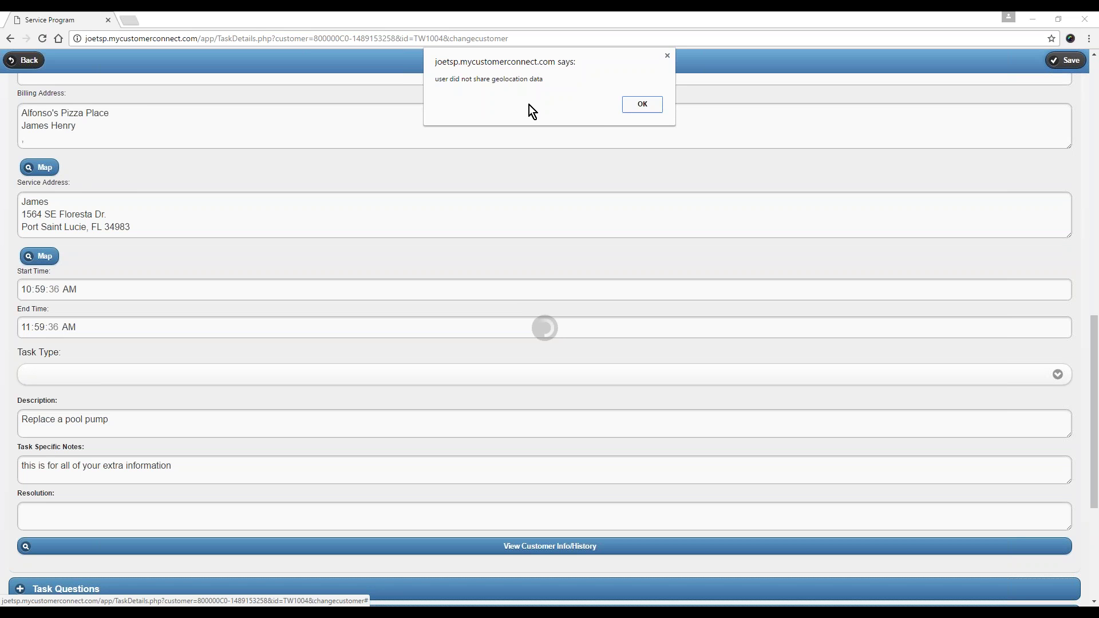
Dismiss the geolocation alert with OK and save task TW1004 again.
click(650, 107)
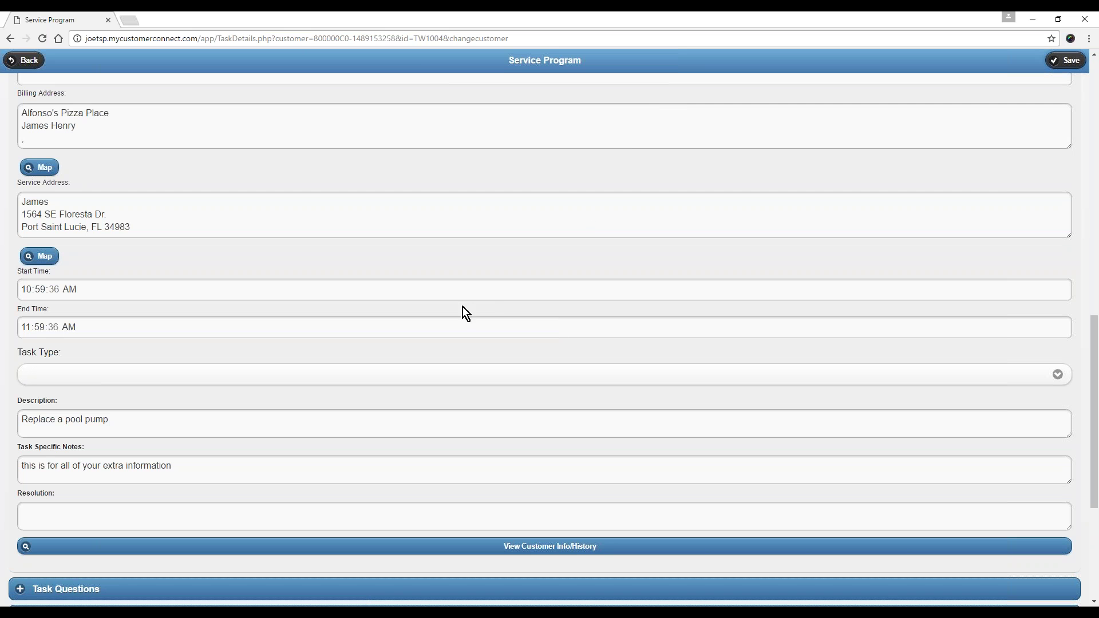
click(1065, 61)
scroll(136, 446, down, 5)
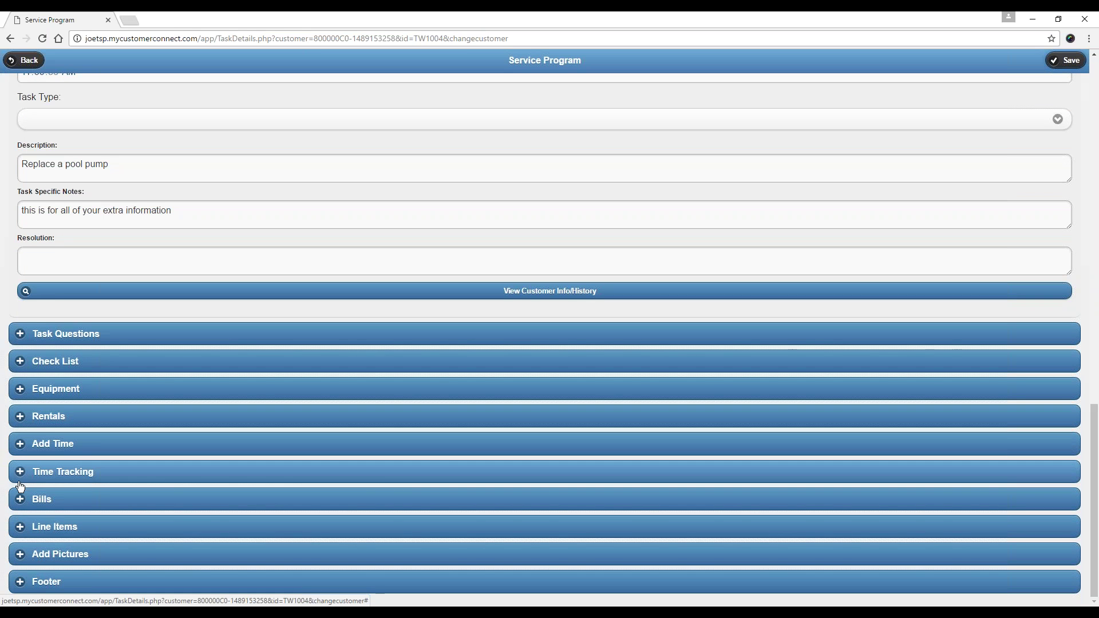
Expand TW1004's Line Items section, which lists no items yet.
click(22, 533)
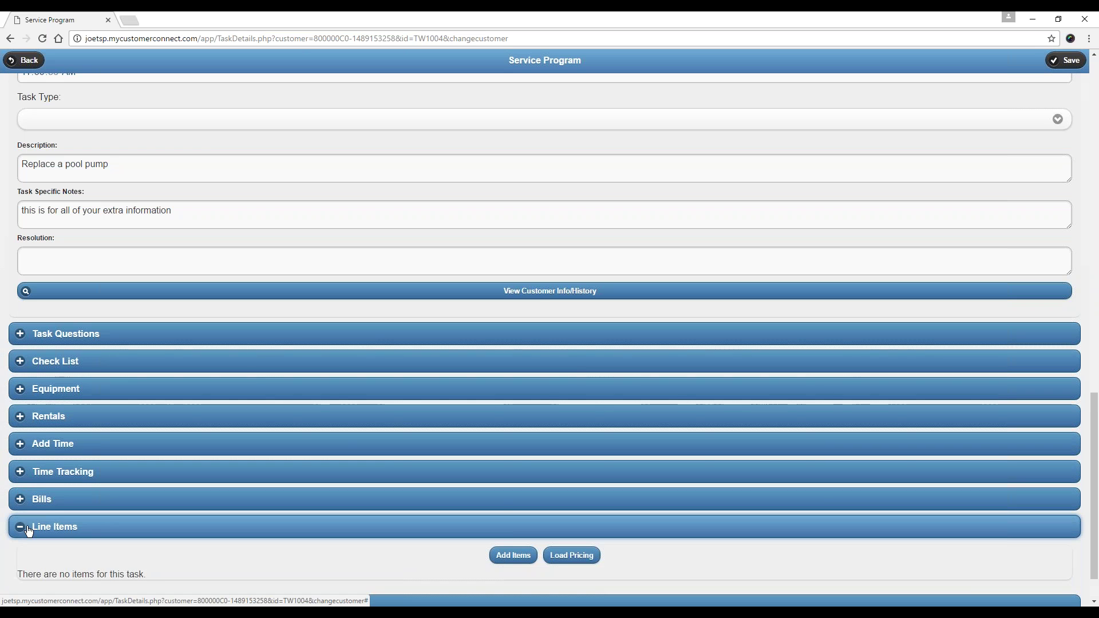
scroll(504, 526, down, 1)
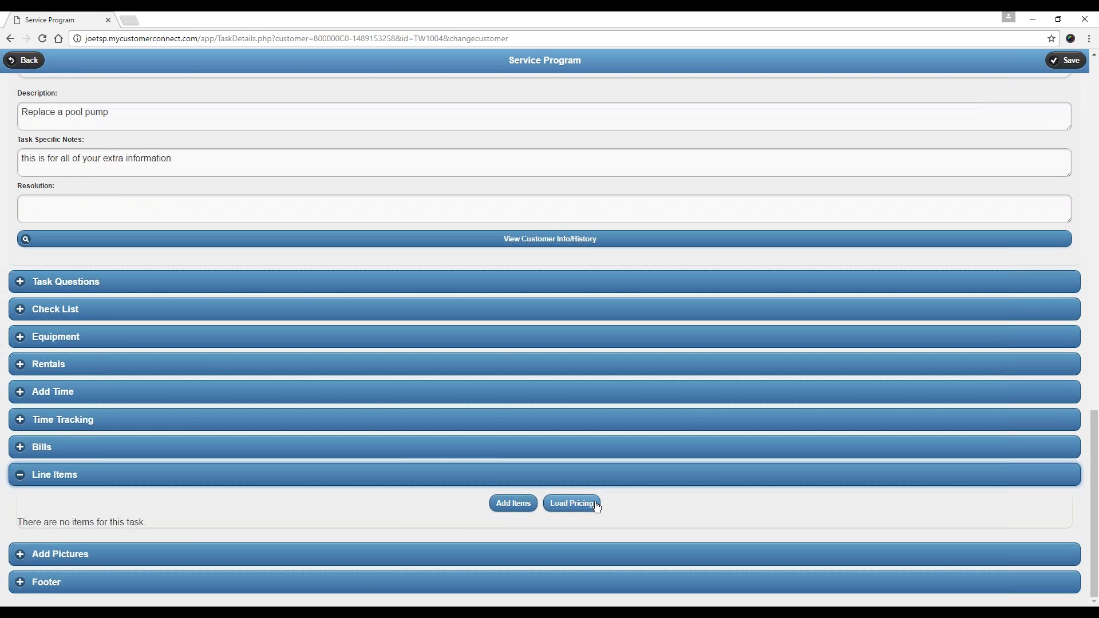
Add Item2 from the item list to TW1004 and return to the task form.
click(513, 504)
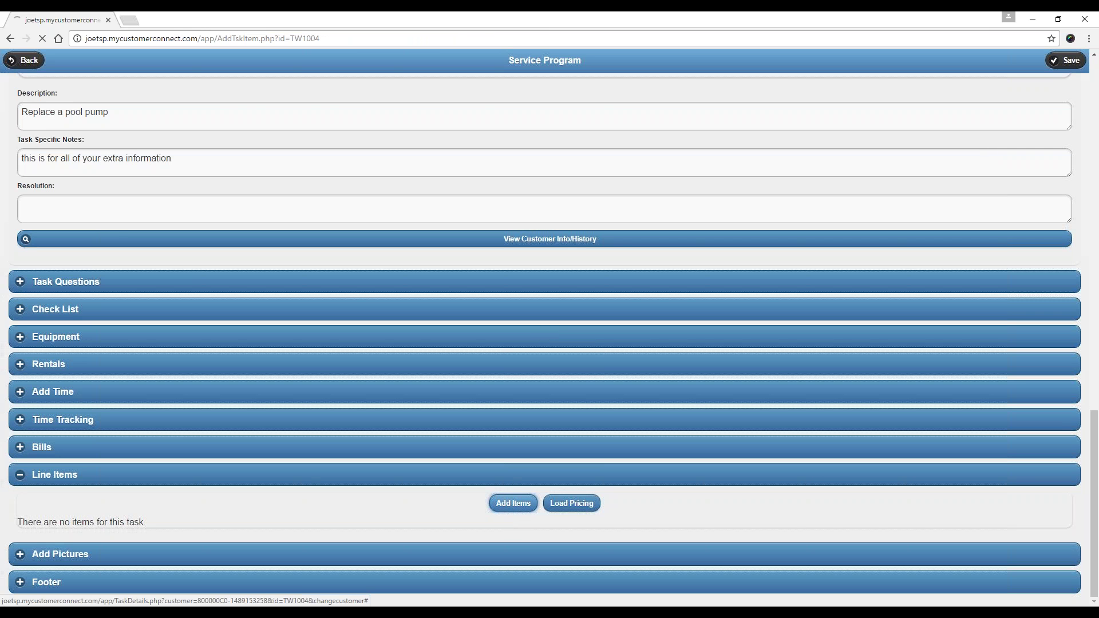
scroll(540, 502, down, 5)
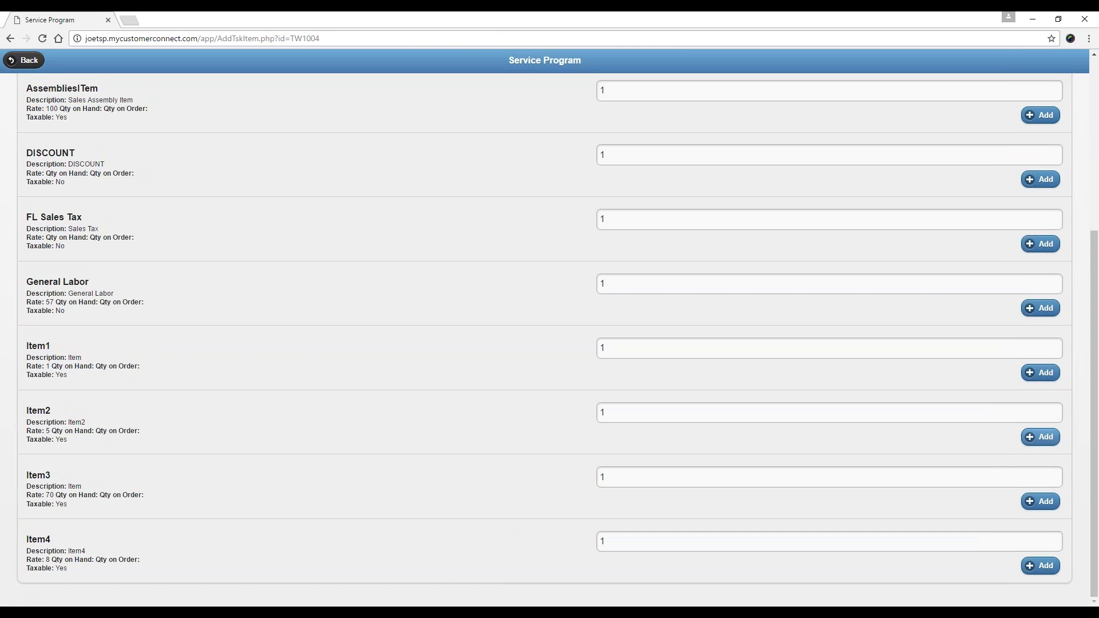
click(1041, 437)
click(646, 104)
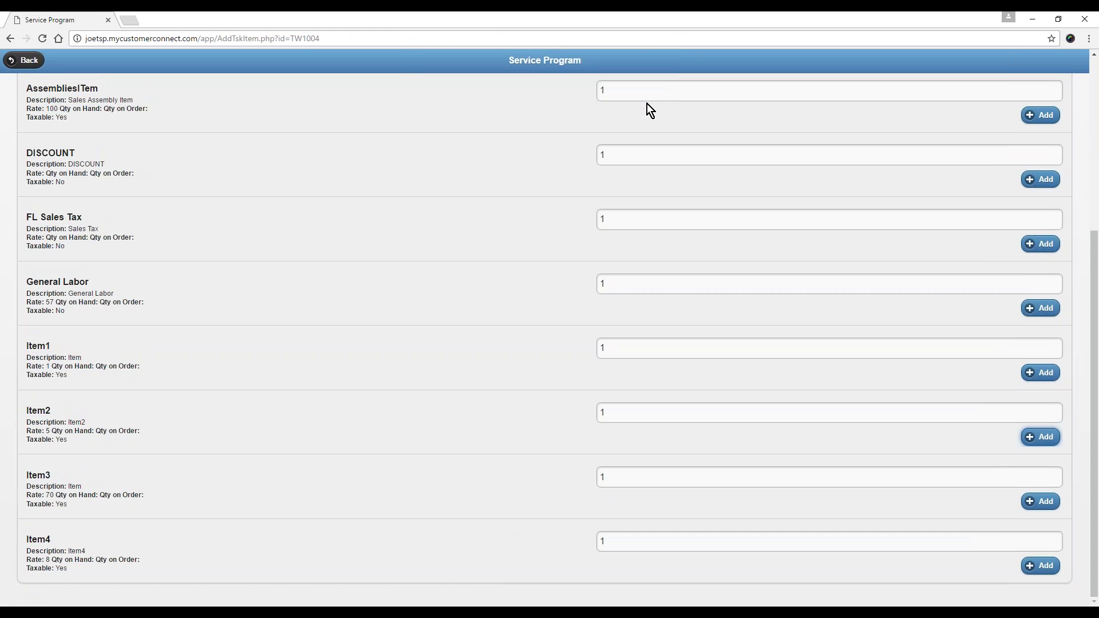
click(24, 60)
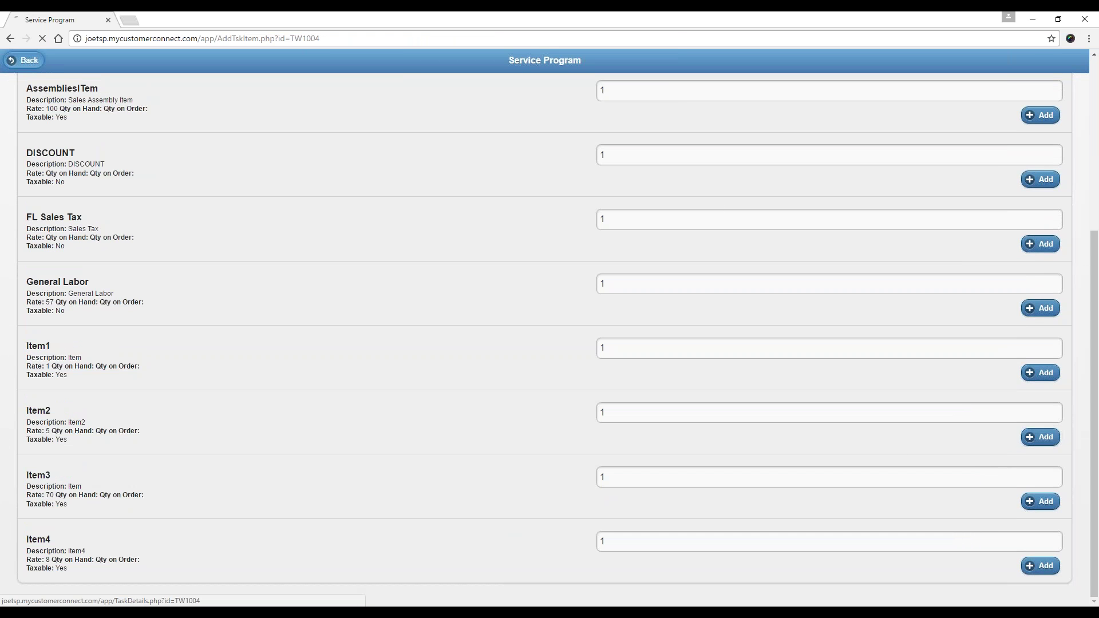
scroll(162, 457, down, 15)
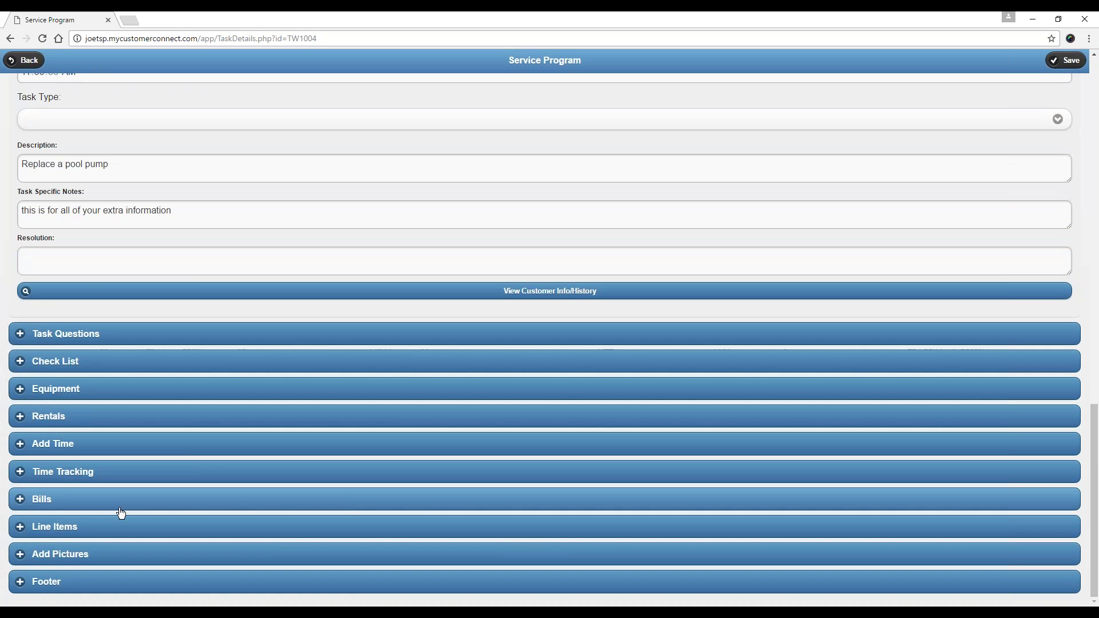
Change Item2's quantity to 2 so it totals $10.00 at the $5.00 rate.
click(22, 532)
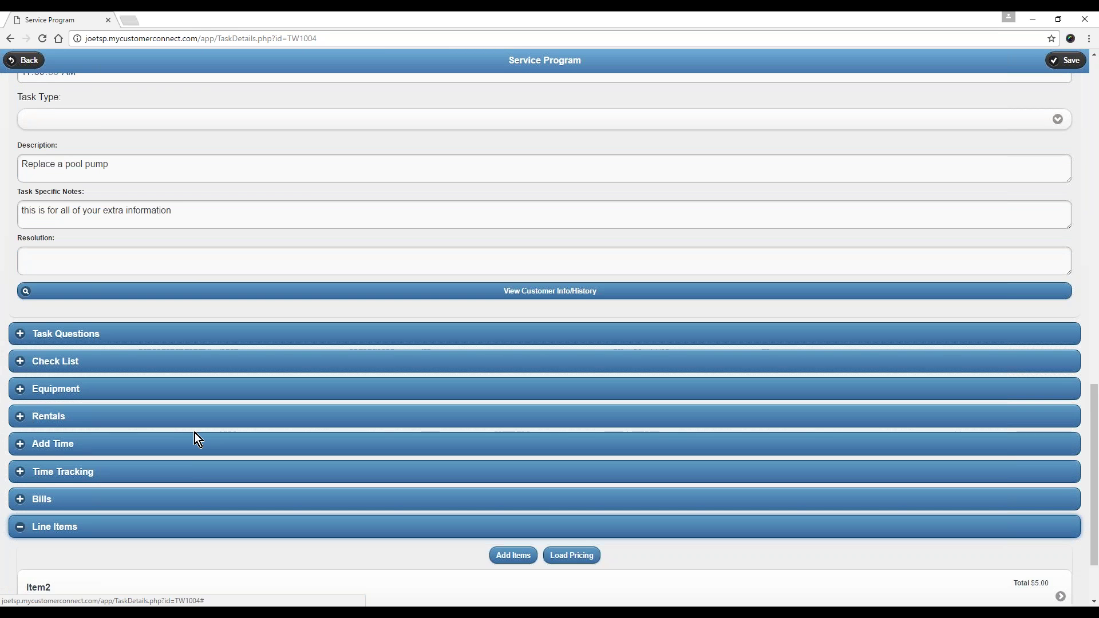
scroll(195, 432, down, 2)
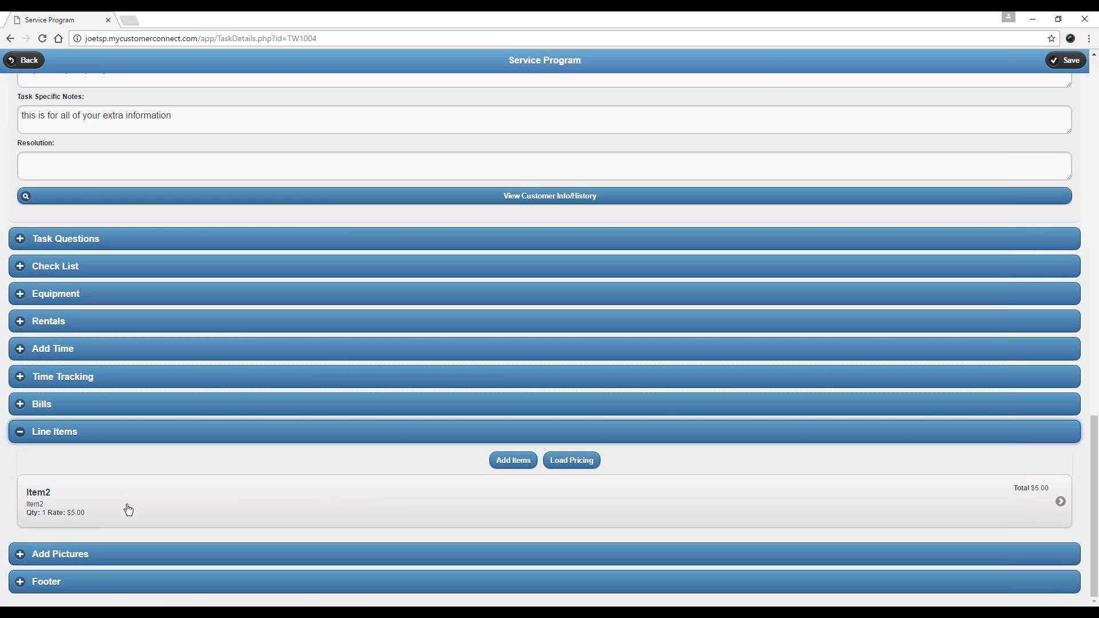
click(200, 498)
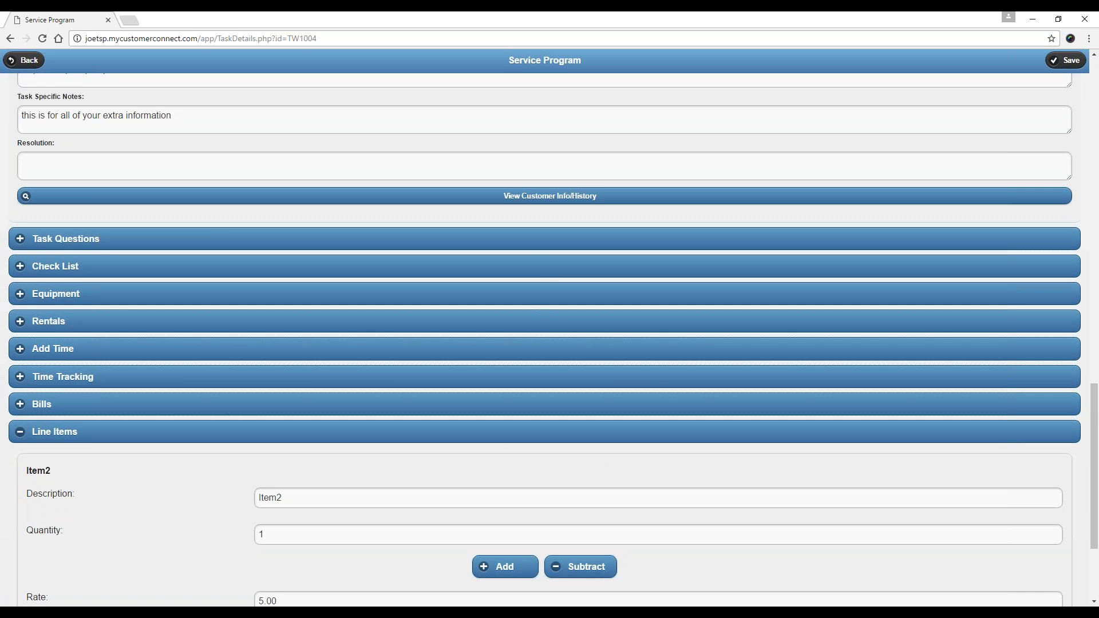
scroll(217, 487, down, 3)
double_click(246, 373)
text(2)
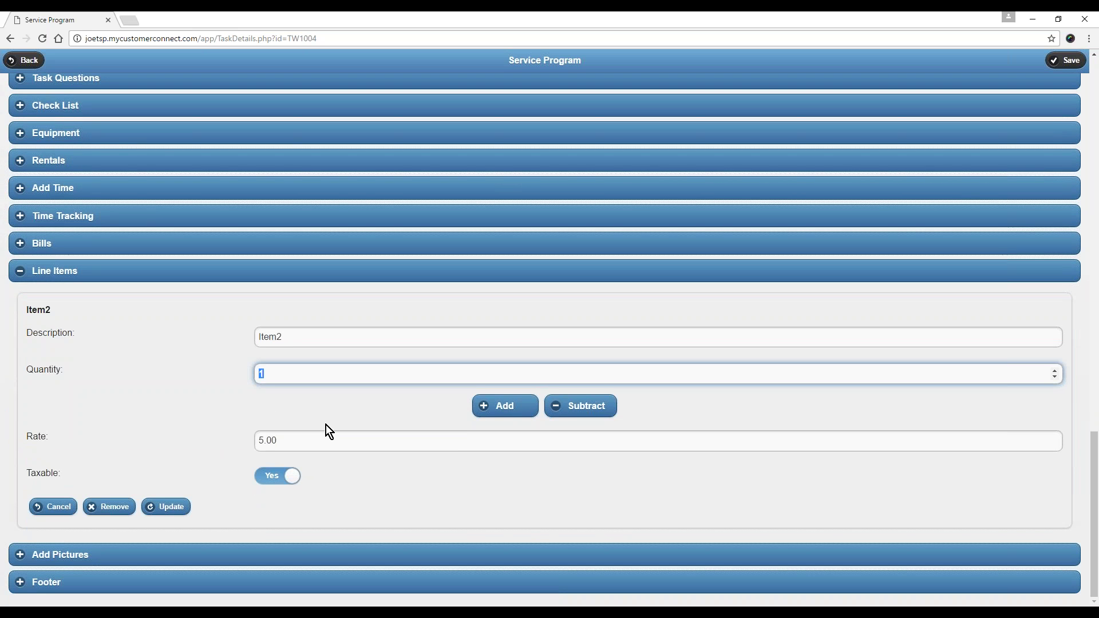
click(170, 508)
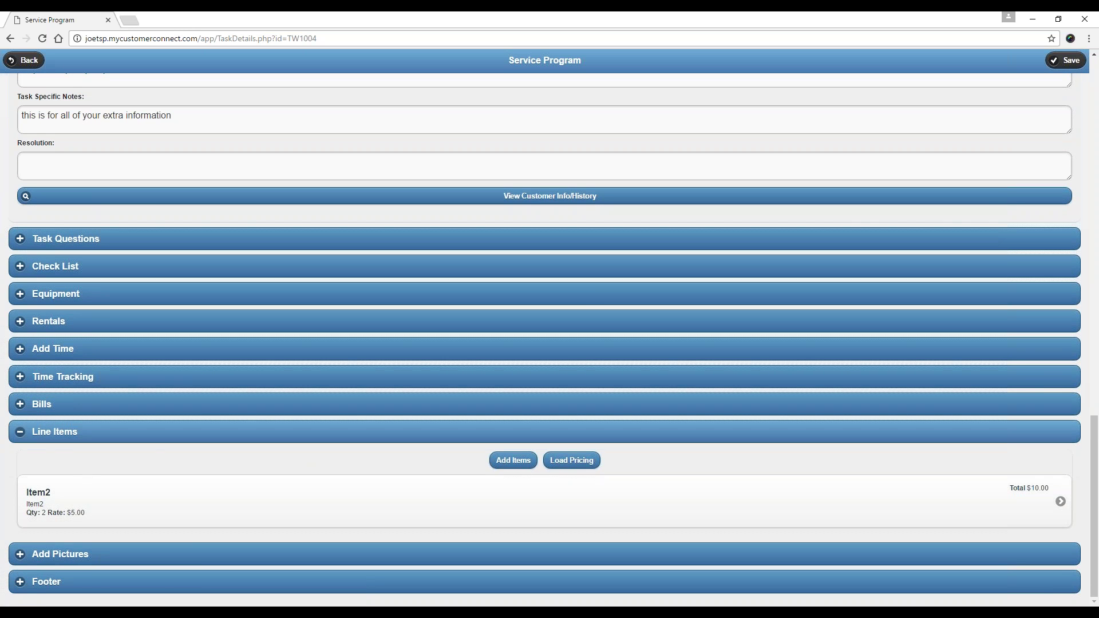
Collapse Line Items, then expand, review and collapse the Add Pictures section.
click(18, 433)
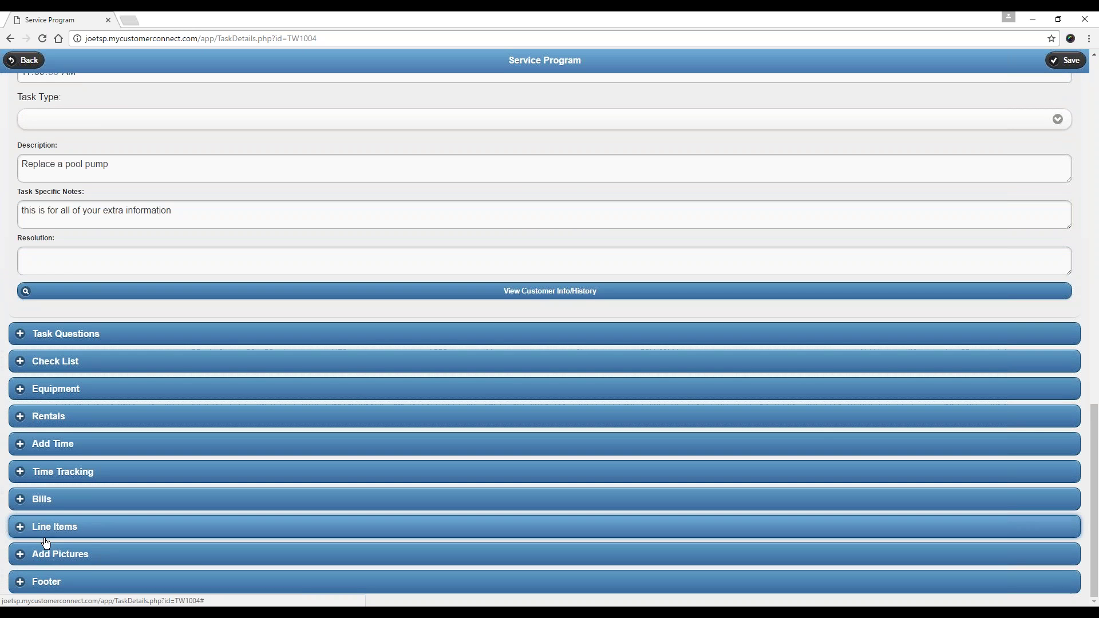
click(20, 555)
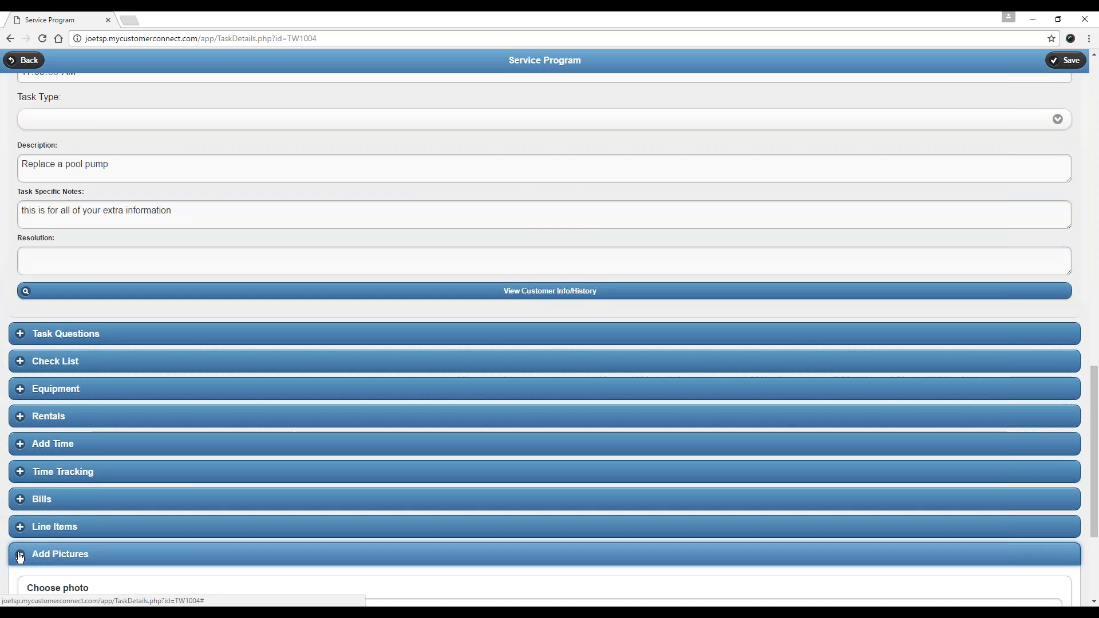
scroll(101, 488, down, 3)
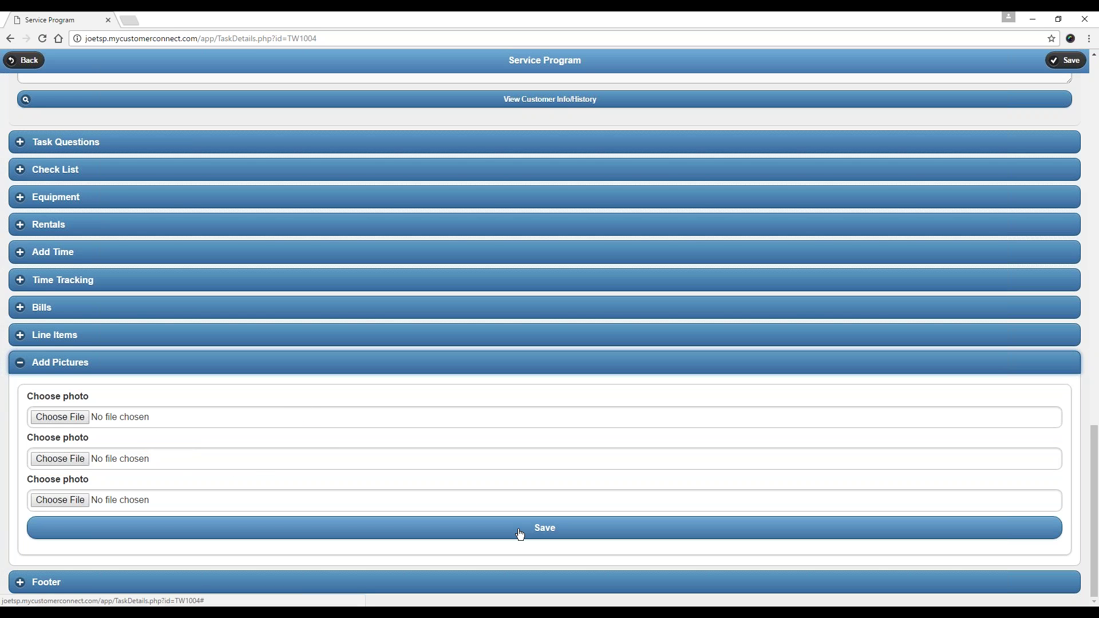
click(18, 363)
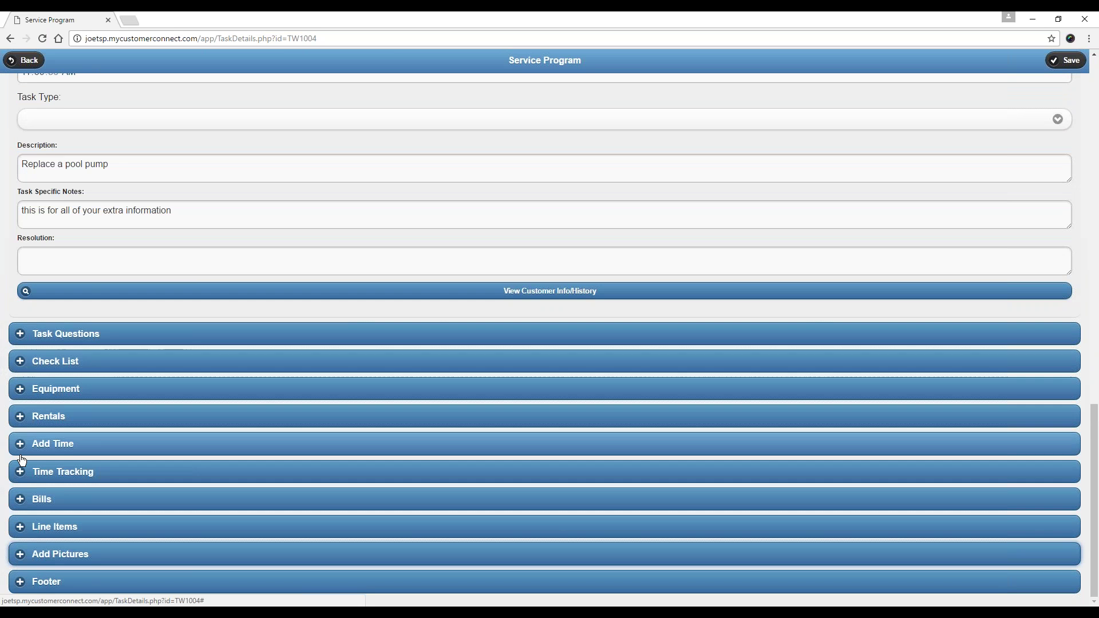
Expand task TW1004's footer to show the $10.66 total, dismissing the geolocation alert.
click(20, 582)
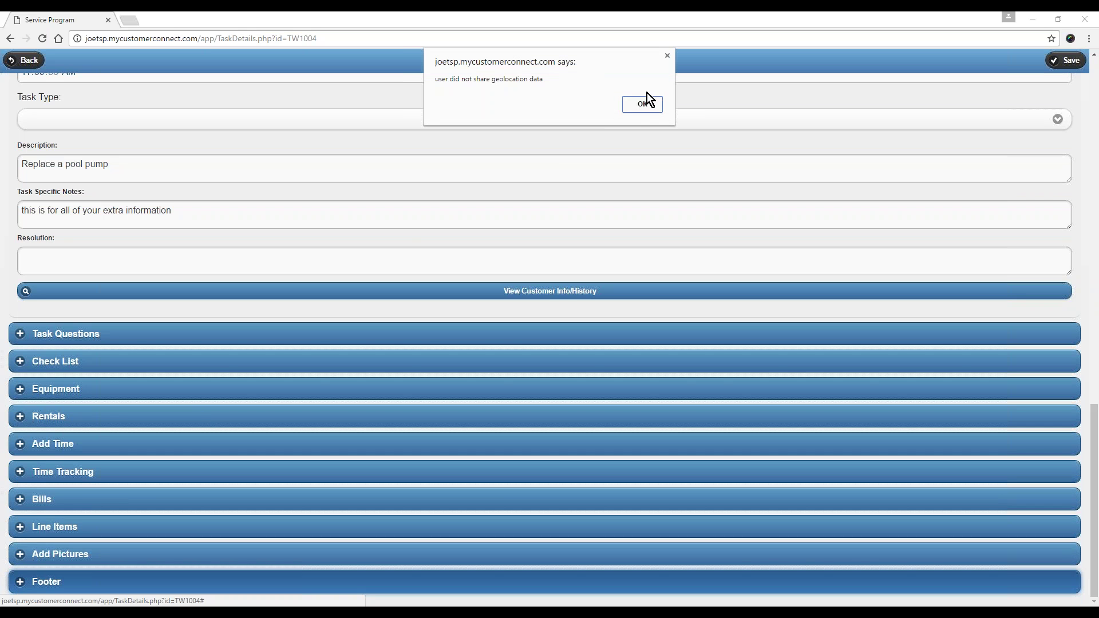
click(646, 104)
click(651, 108)
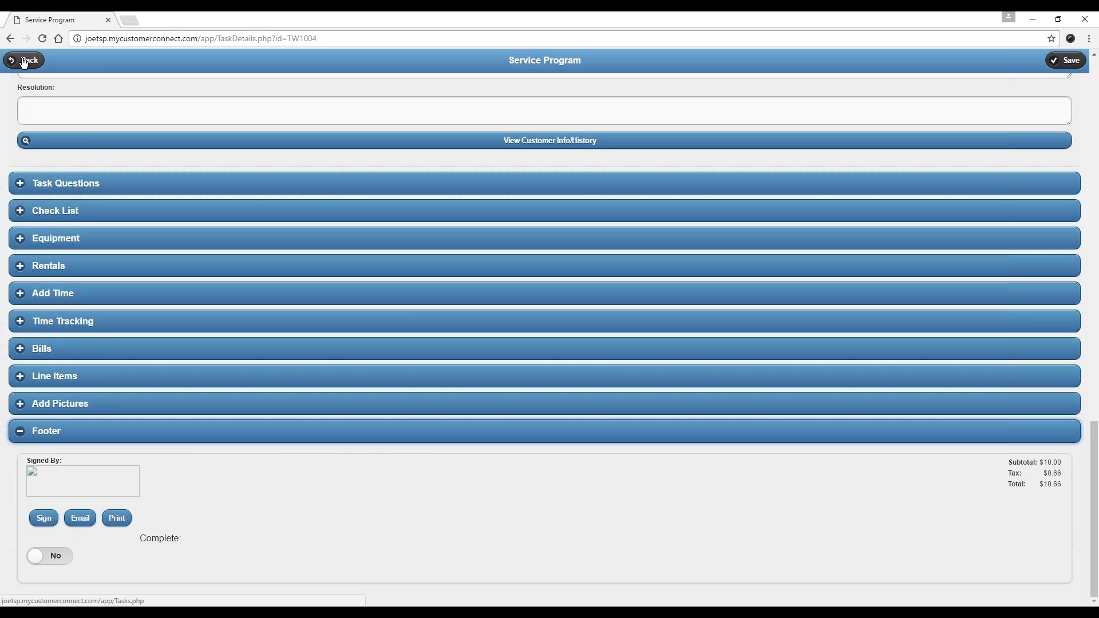
Return from the open tasks list to the home page and log out of the admin account.
click(23, 61)
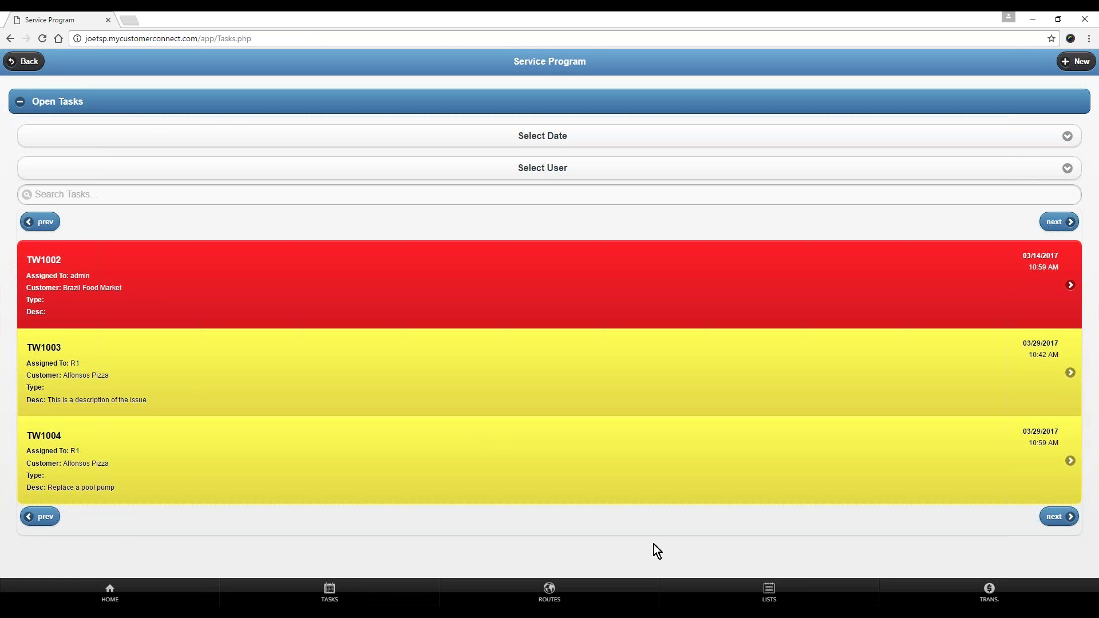
click(28, 63)
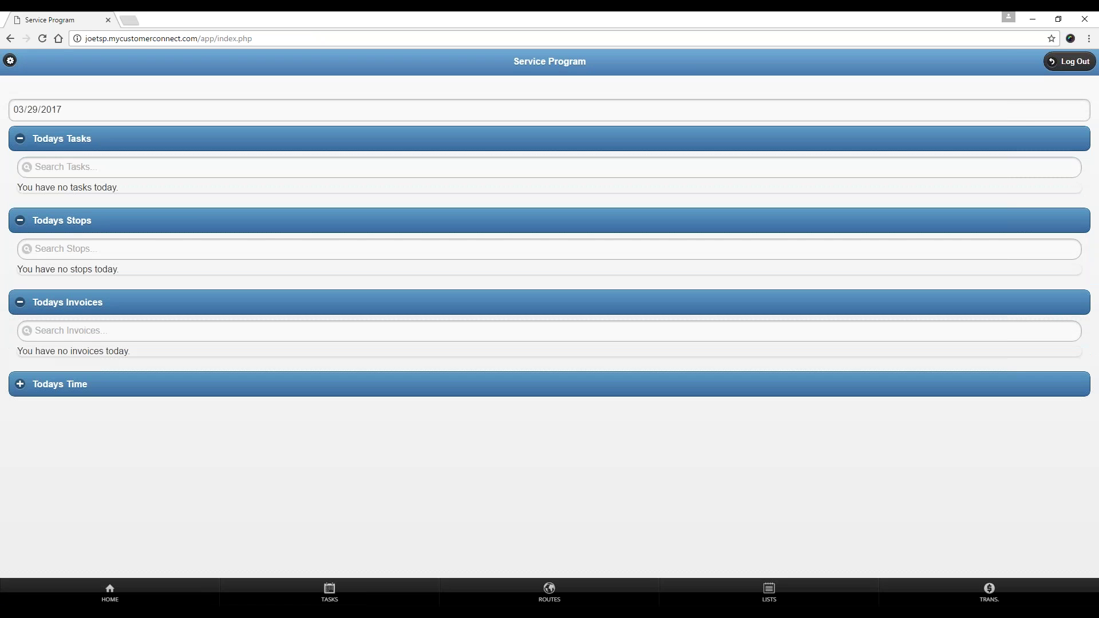
click(1069, 61)
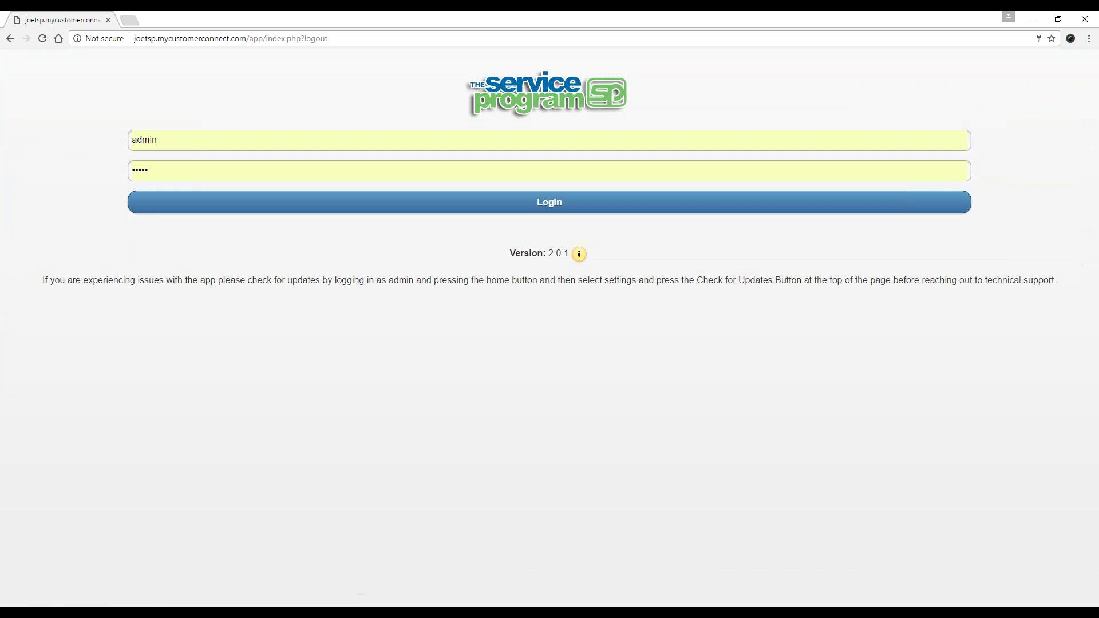
Sign in as technician R1 with the technician's password.
text(R1)
key(Tab)
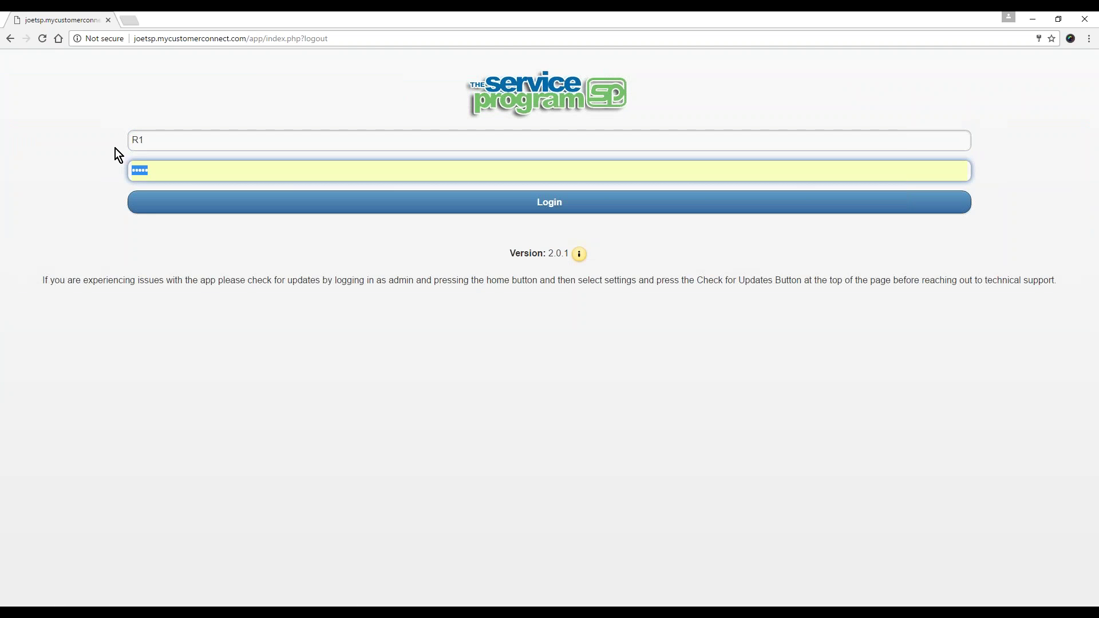
text(r1)
key(Return)
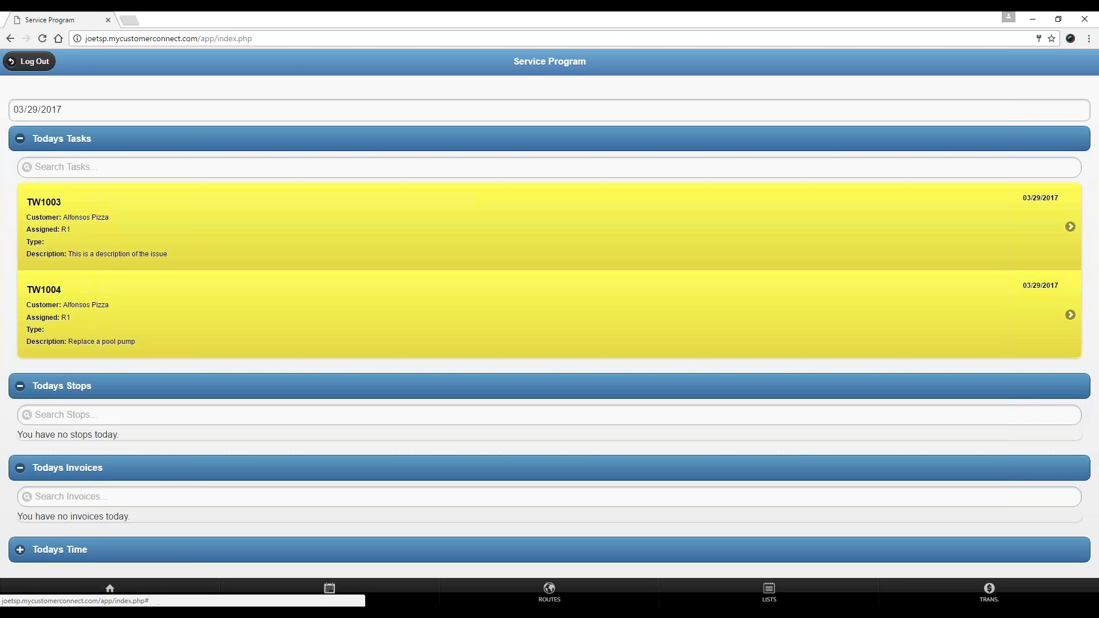
From the desktop Employee Task List, run a Tasks-only mobile sync until it reports Complete.
click(893, 570)
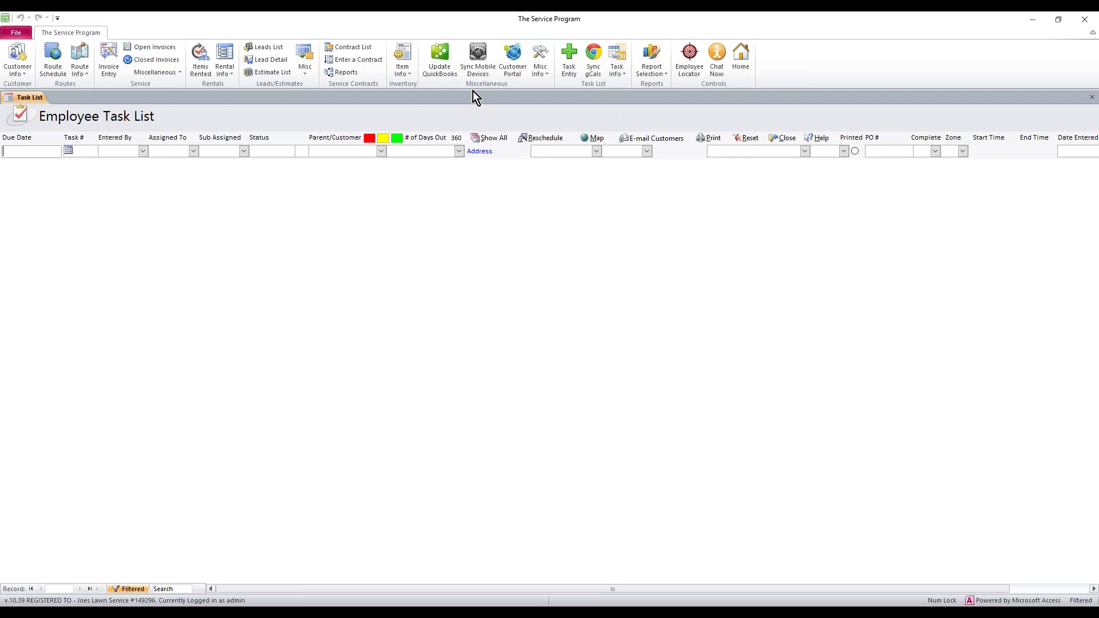
click(478, 56)
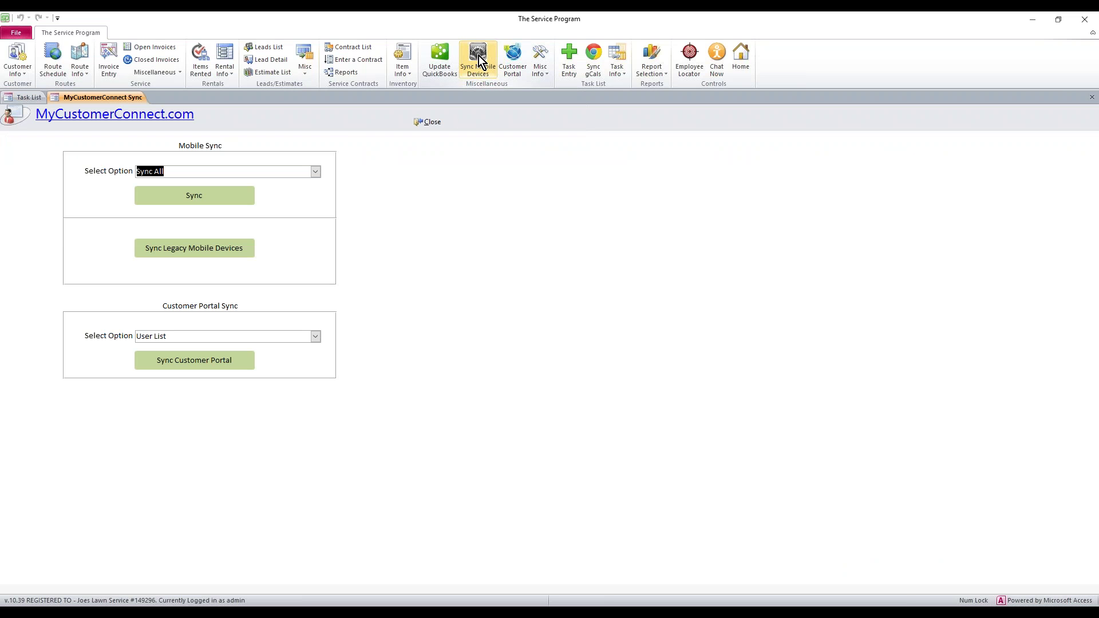
click(316, 171)
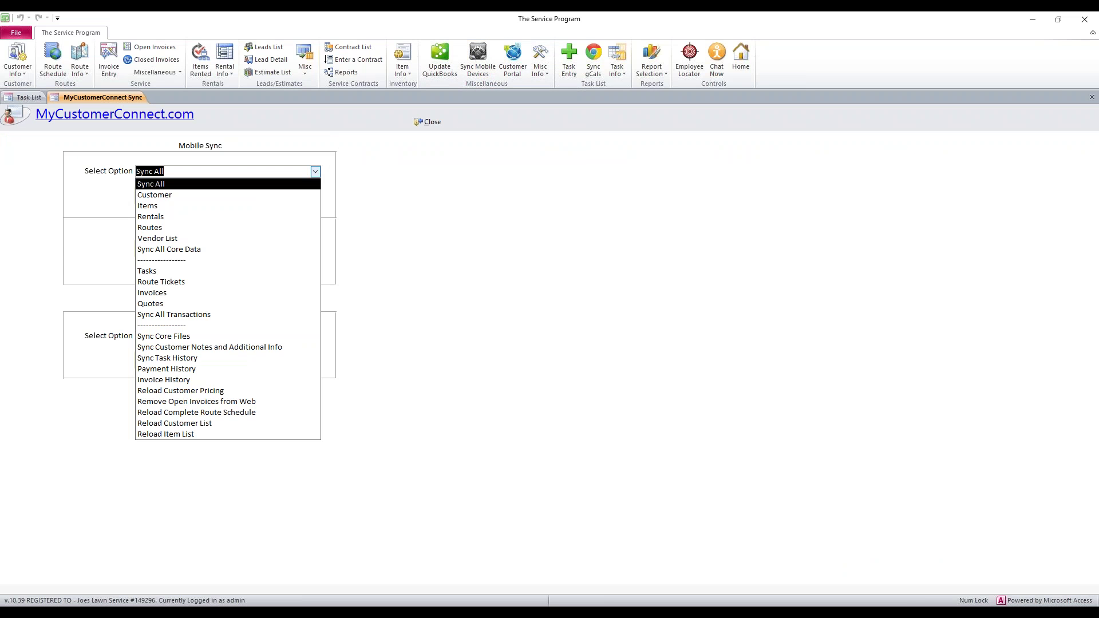
click(158, 270)
click(204, 197)
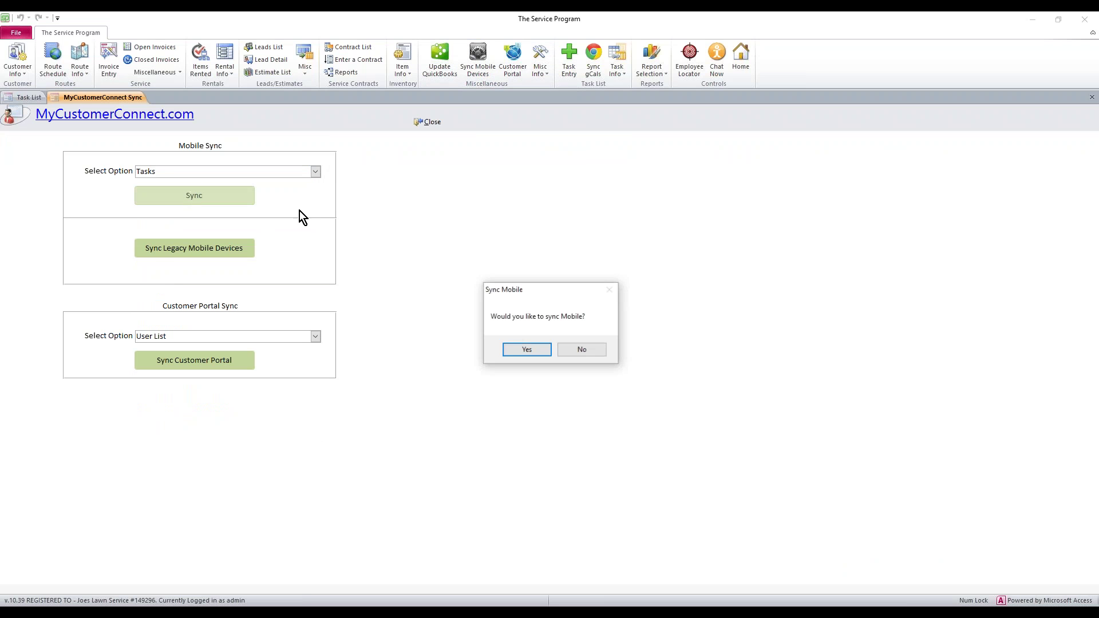
click(525, 350)
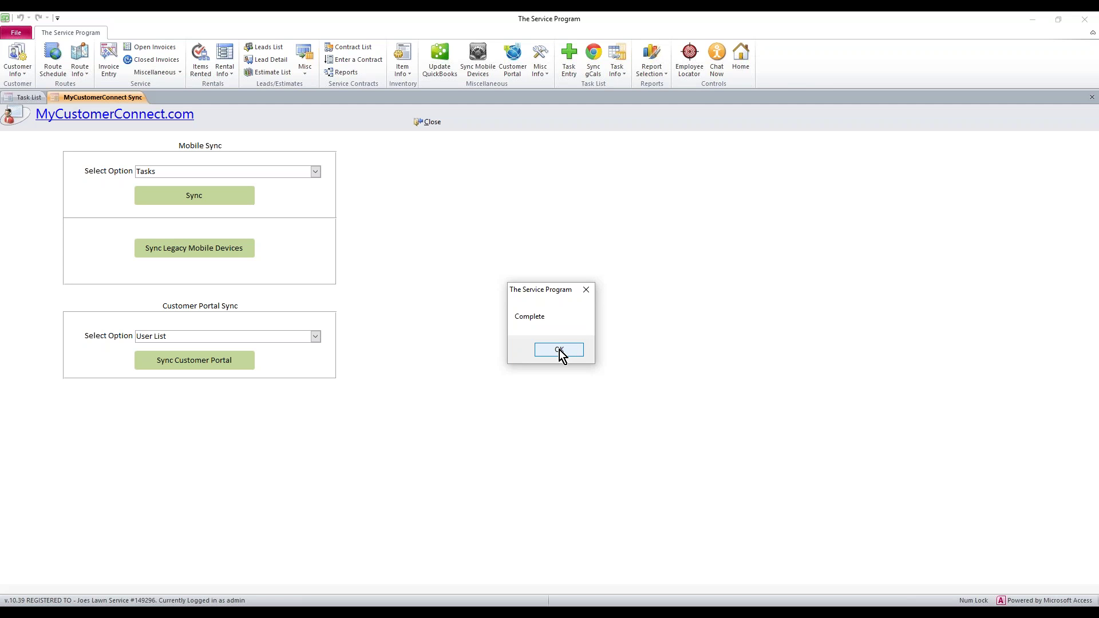
click(559, 349)
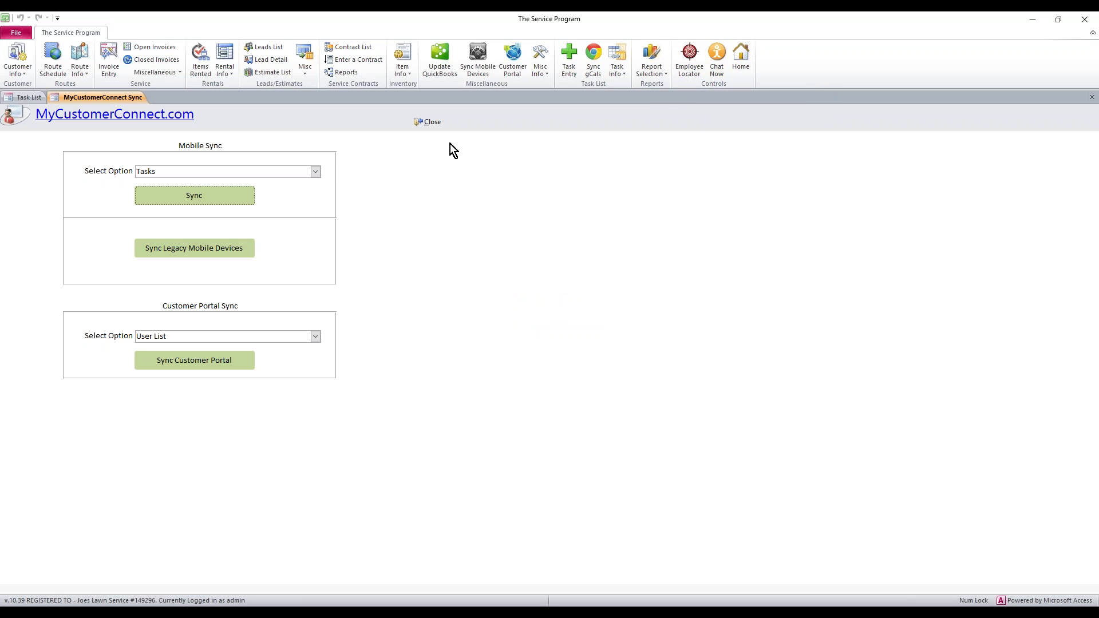
Close the sync form and open the Task Detail record for TW1004 from the task list.
click(432, 123)
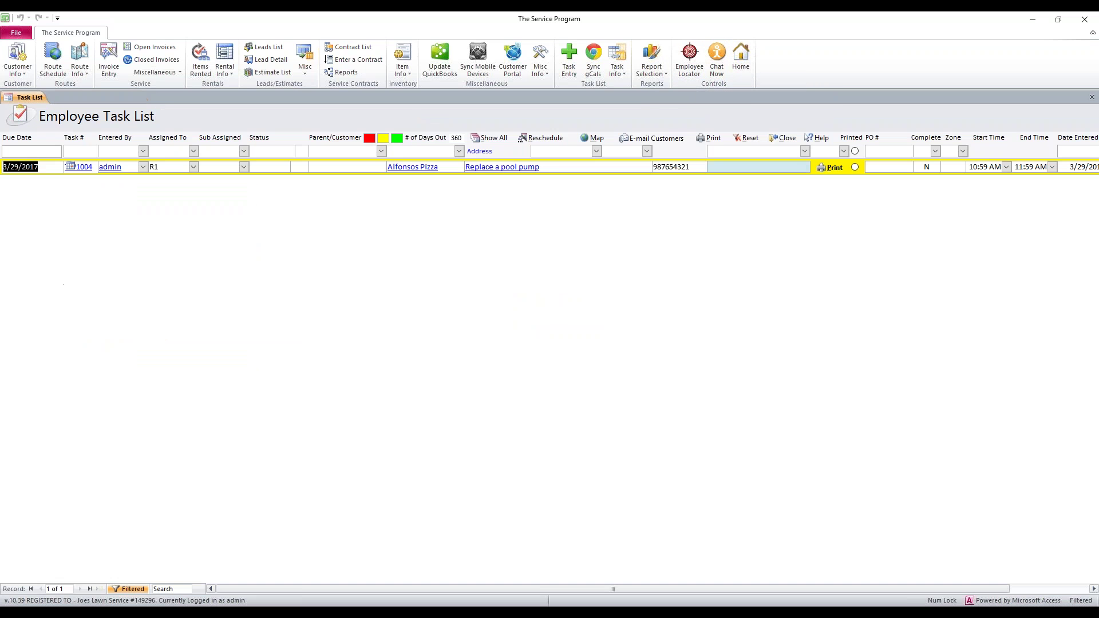
click(91, 166)
drag(92, 167, 62, 168)
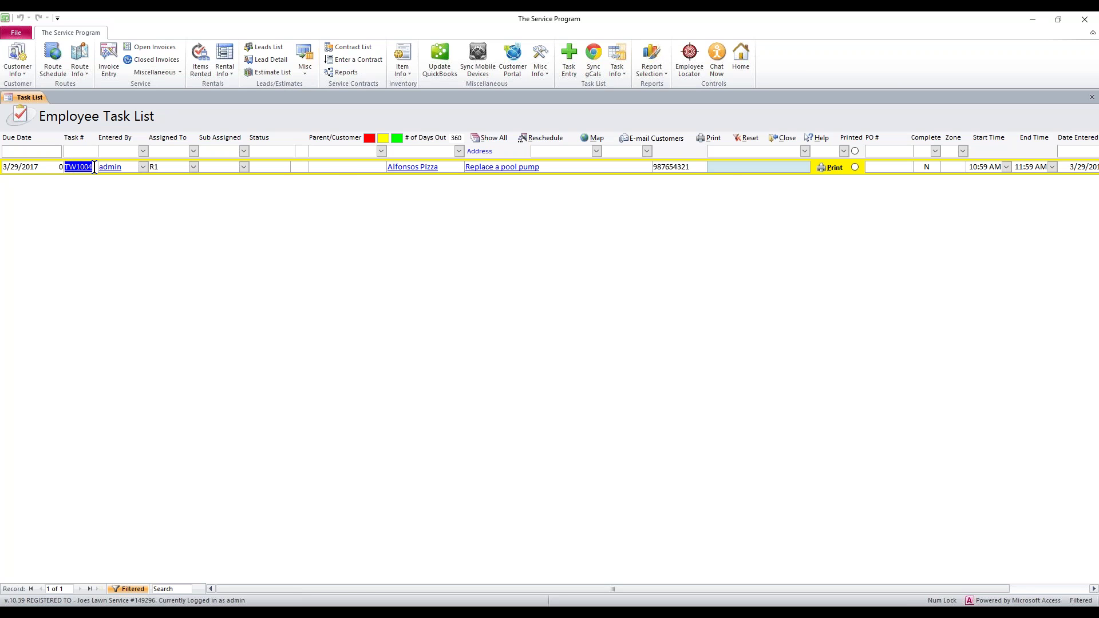
double_click(94, 167)
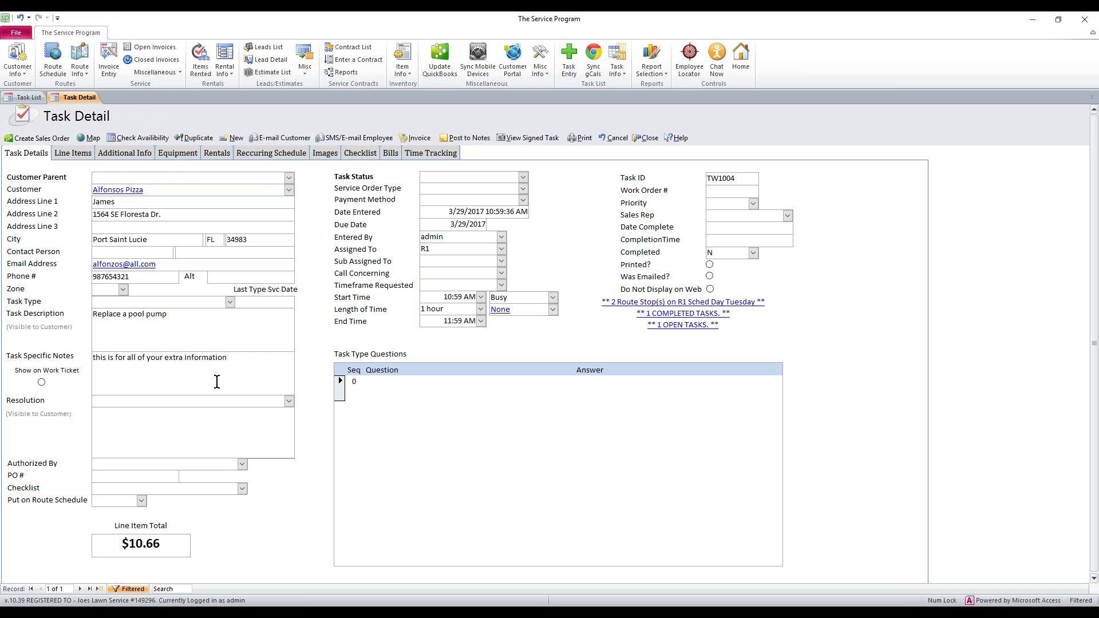
click(226, 324)
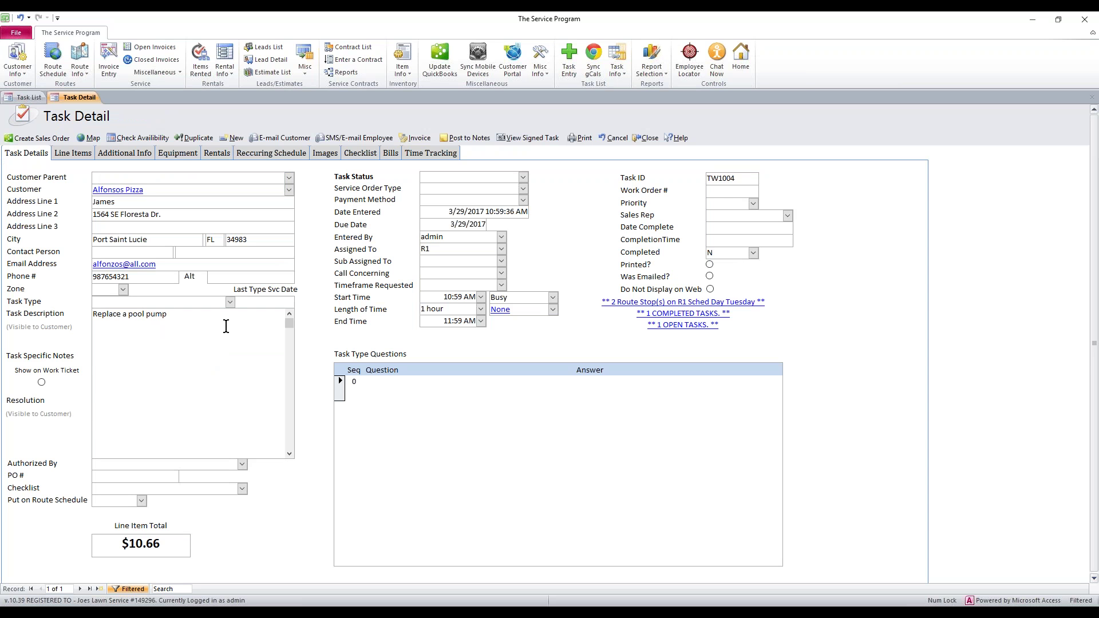
click(442, 249)
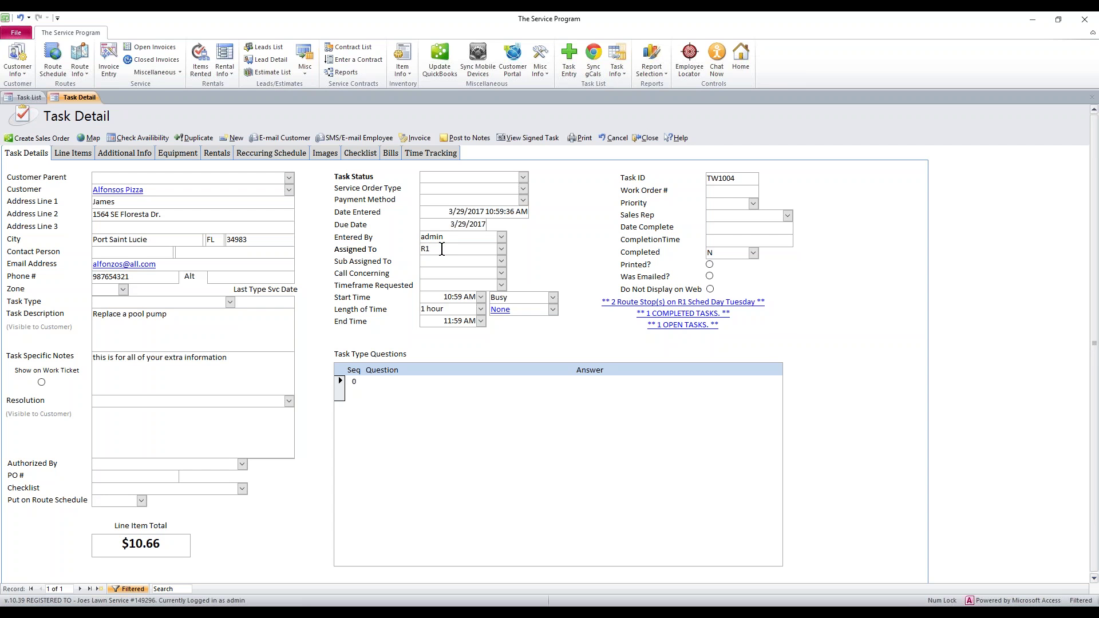
click(438, 224)
click(74, 153)
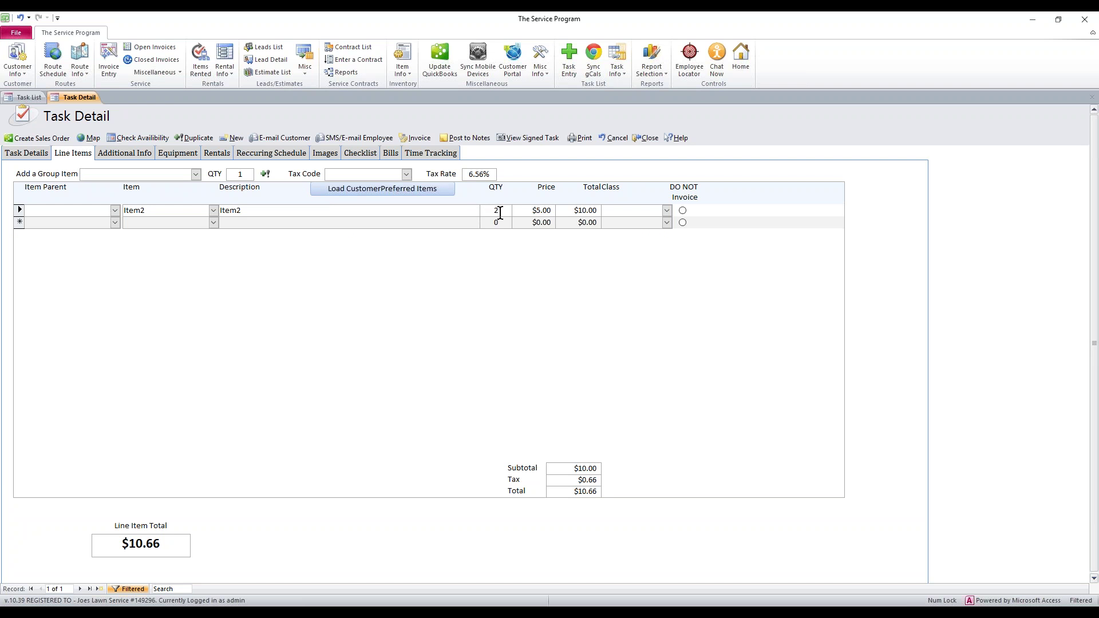
click(32, 157)
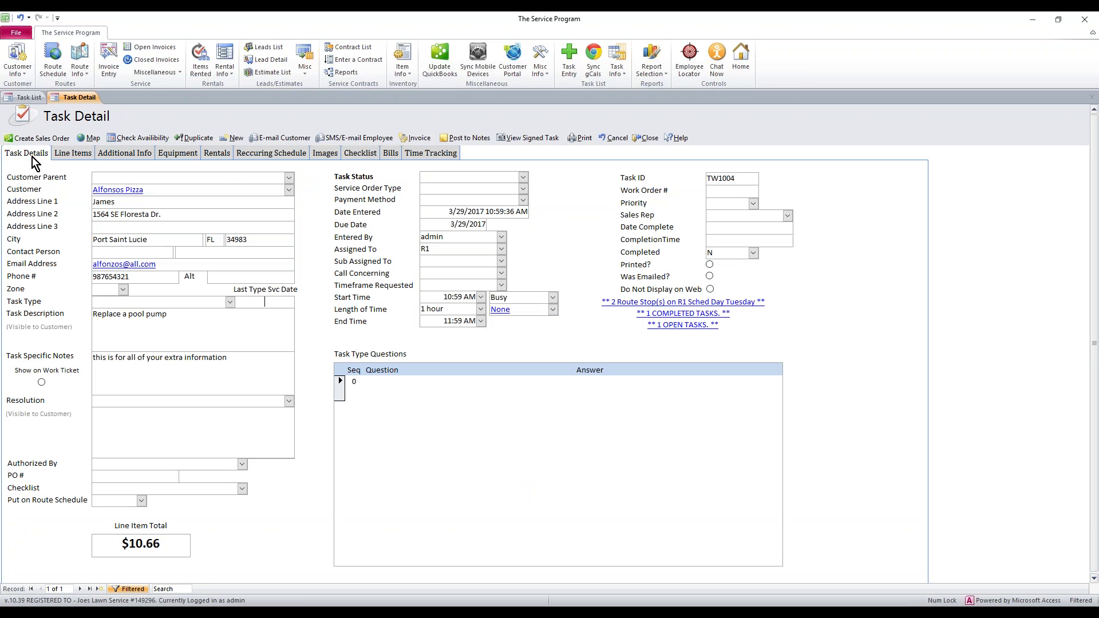